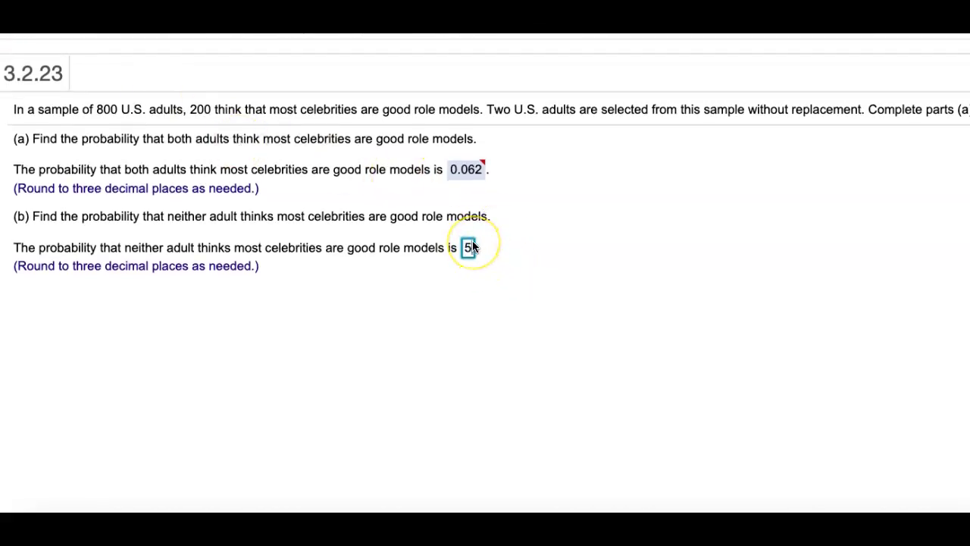
Submit 5 as the part (b) answer until all attempts are used, dismissing each feedback message to reach part (c).
click(940, 481)
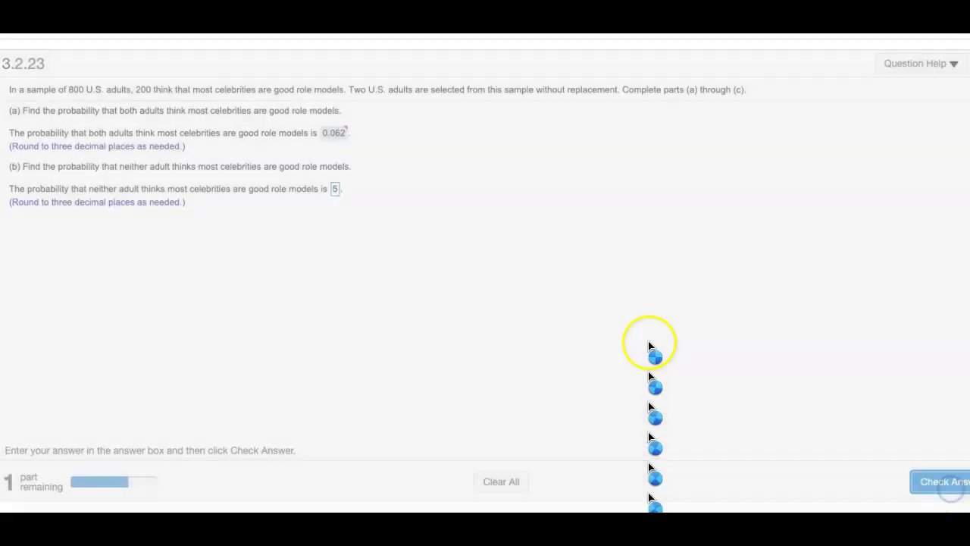
click(512, 334)
click(935, 484)
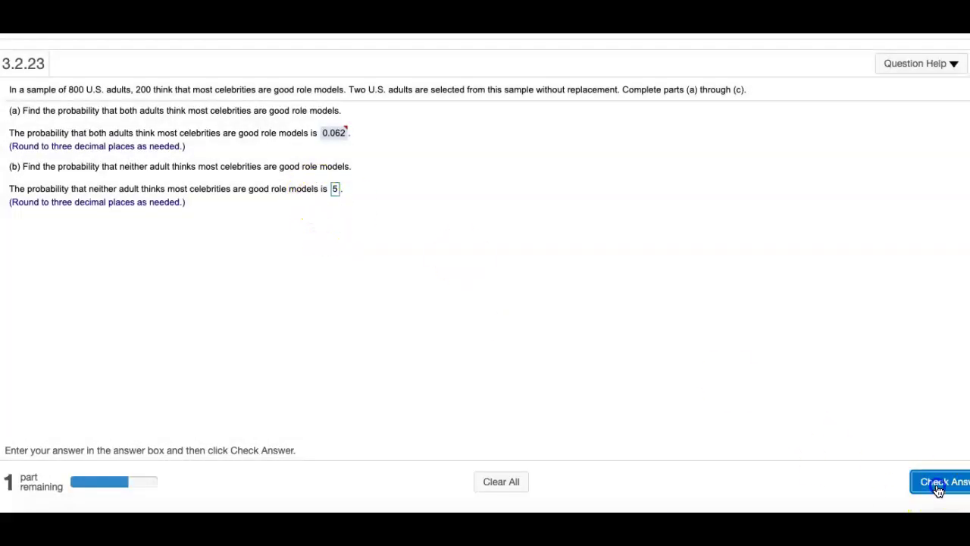
click(497, 335)
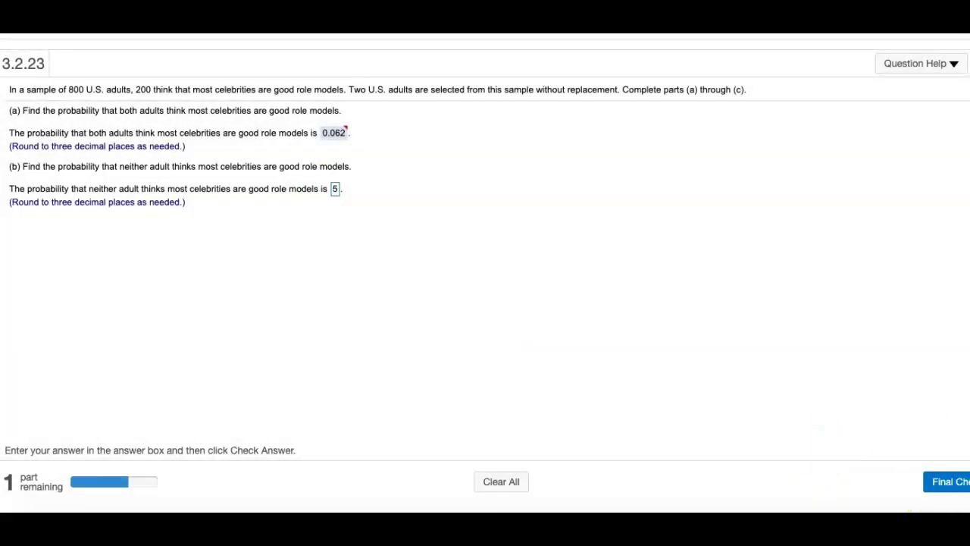
click(945, 481)
click(497, 323)
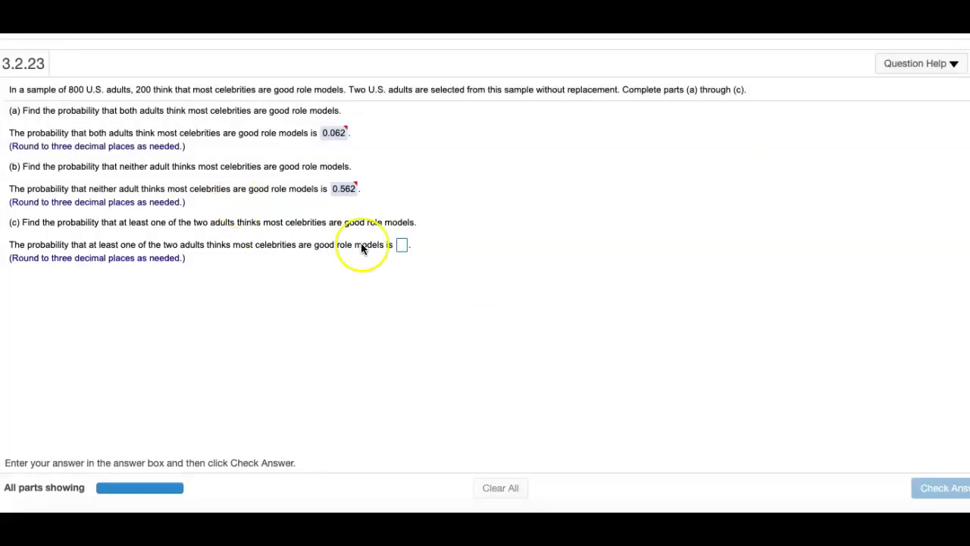
Submit jj as the part (c) answer until all attempts are used and load a similar question.
click(400, 246)
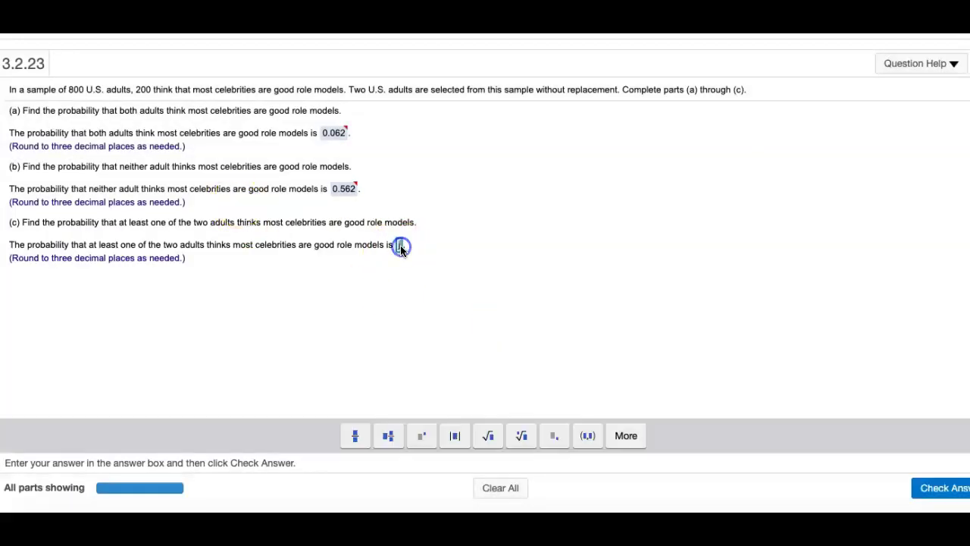
click(956, 490)
click(488, 336)
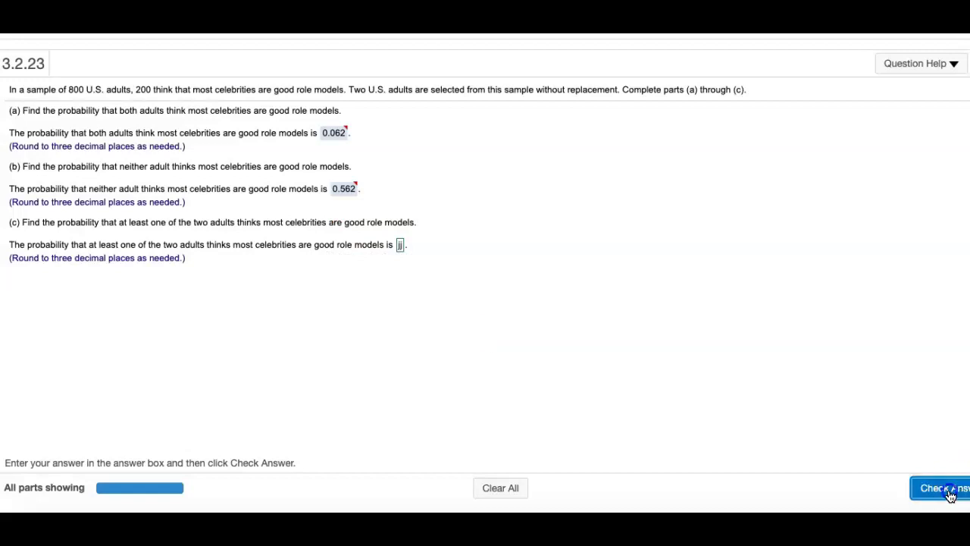
click(939, 487)
click(483, 334)
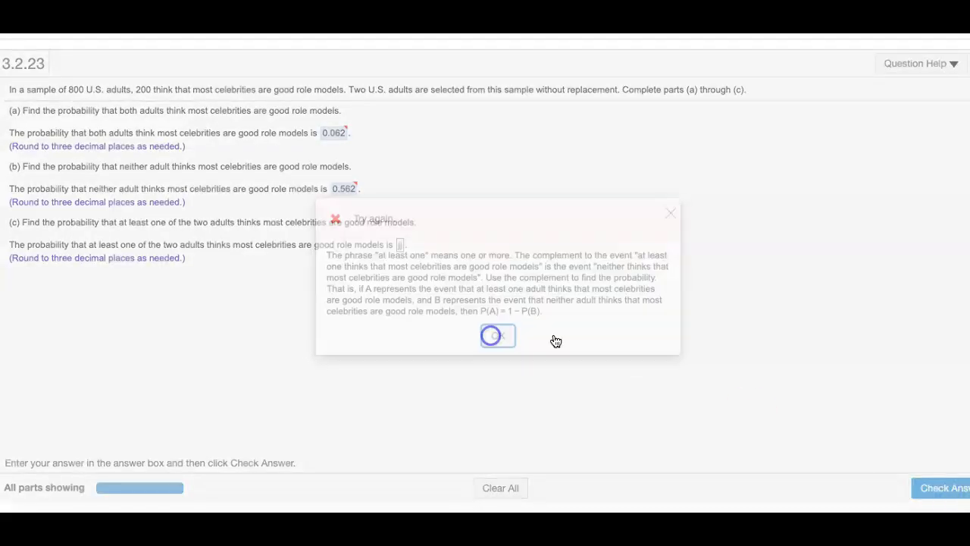
click(947, 489)
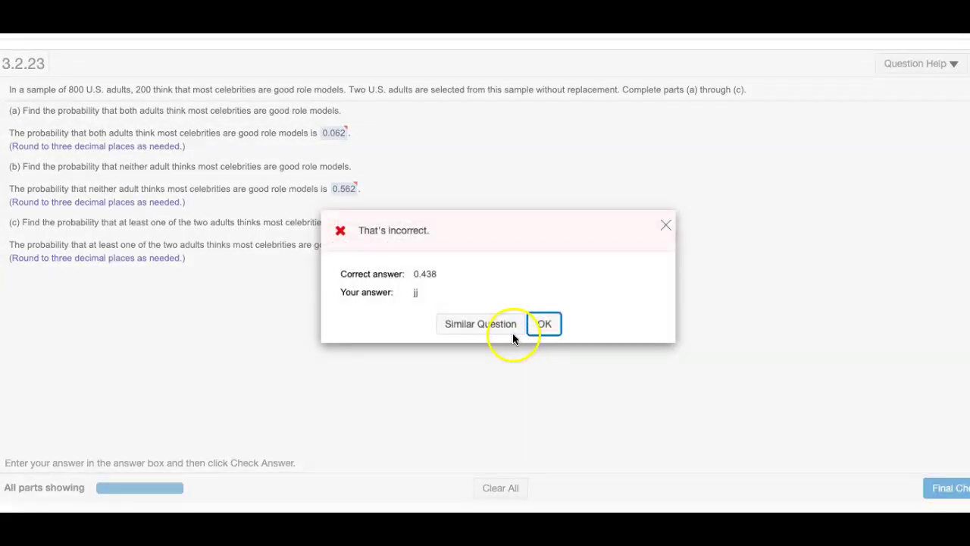
click(511, 334)
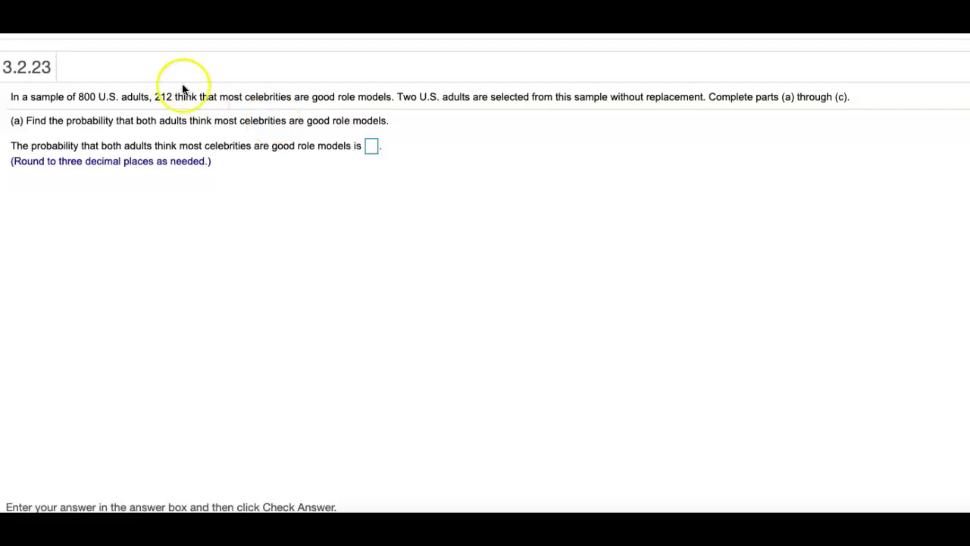
Search Google for "desmos scientific calculator" and open the Desmos Scientific Calculator.
drag(155, 100, 174, 98)
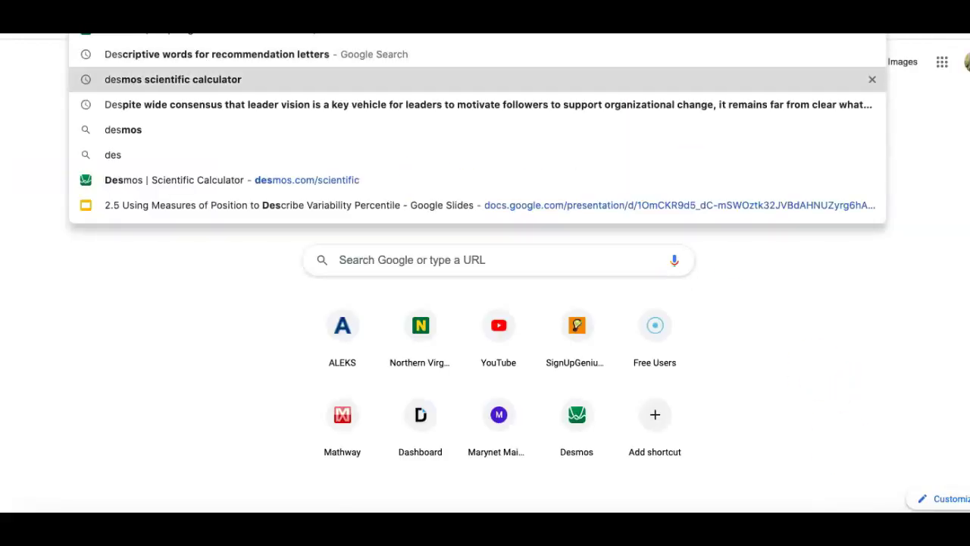
key(Return)
click(180, 190)
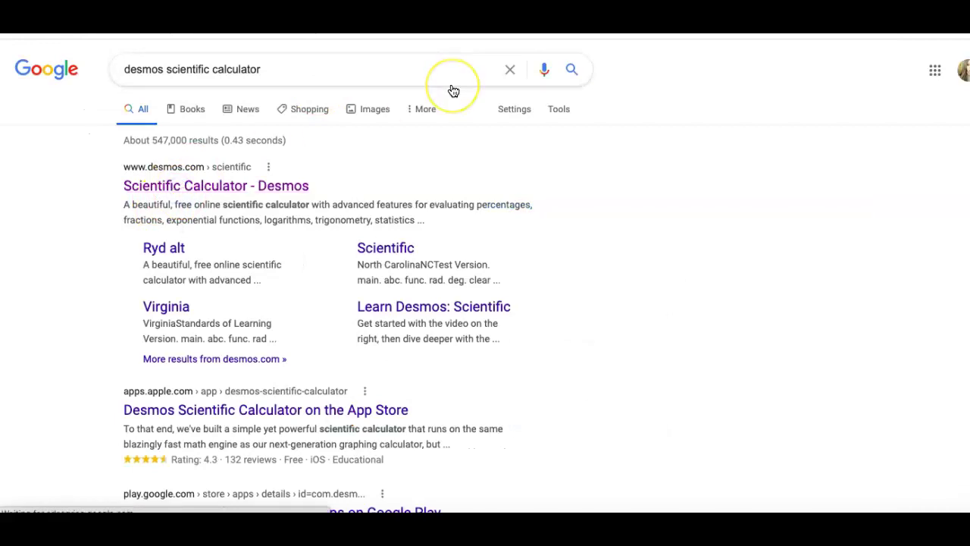
click(533, 43)
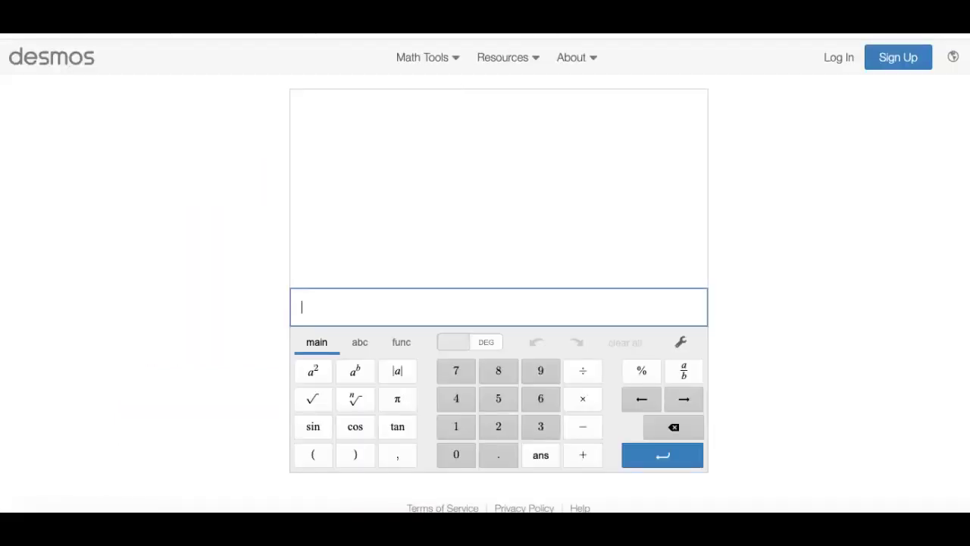
Move the Desmos window down to uncover the question, and highlight "Find the probability that both adults" in part (a).
drag(604, 34, 621, 164)
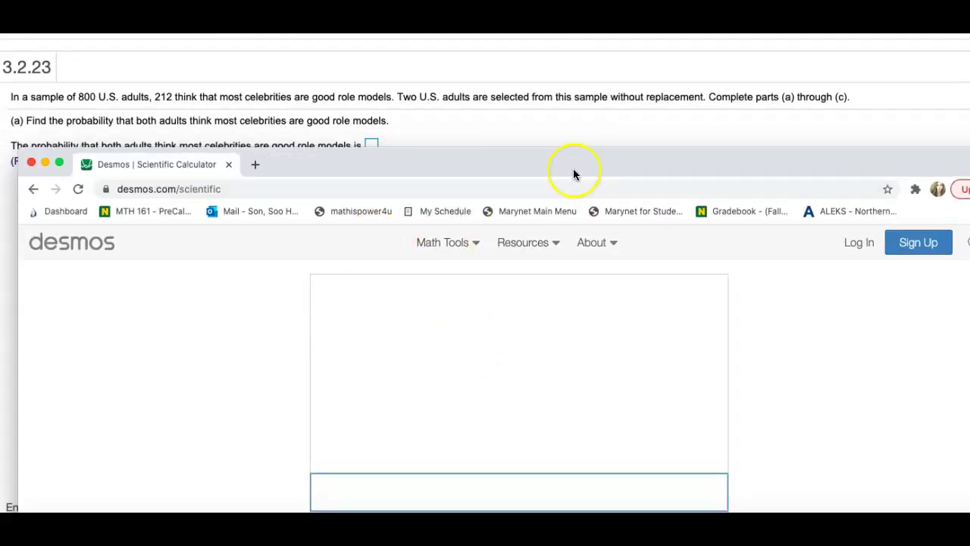
drag(574, 171, 562, 124)
drag(303, 114, 304, 182)
click(152, 102)
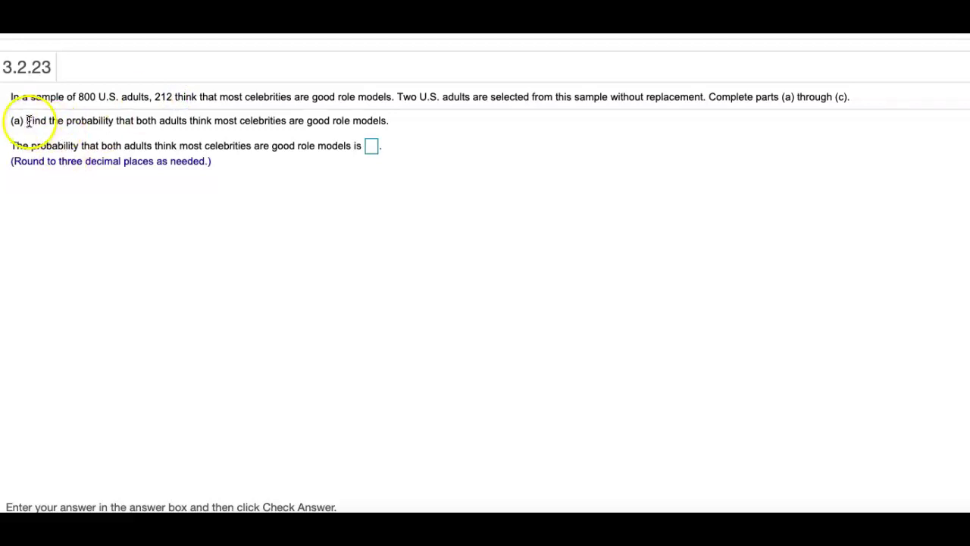
drag(28, 121, 186, 121)
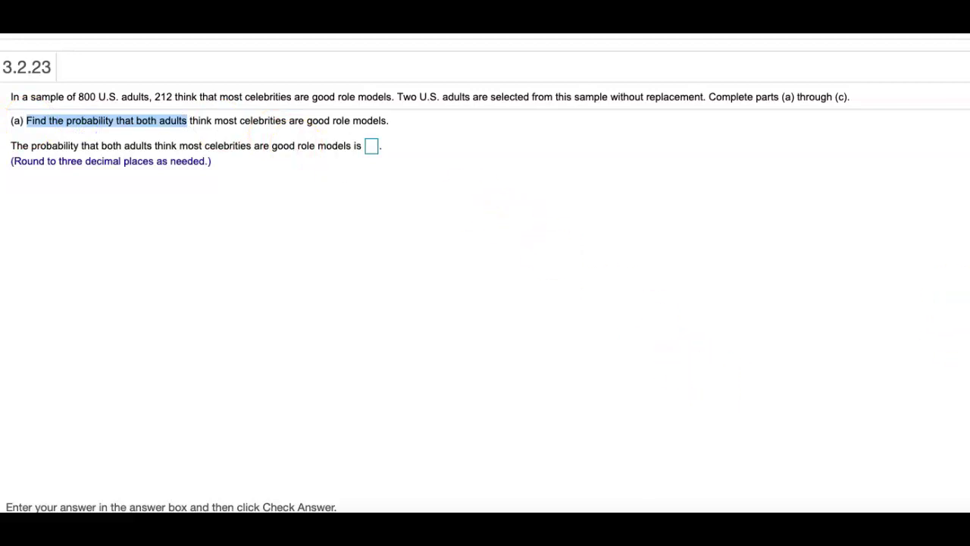
Enter the fraction 212/800 in the Desmos calculator and place its window beside the question.
drag(969, 101, 929, 101)
drag(944, 183, 944, 123)
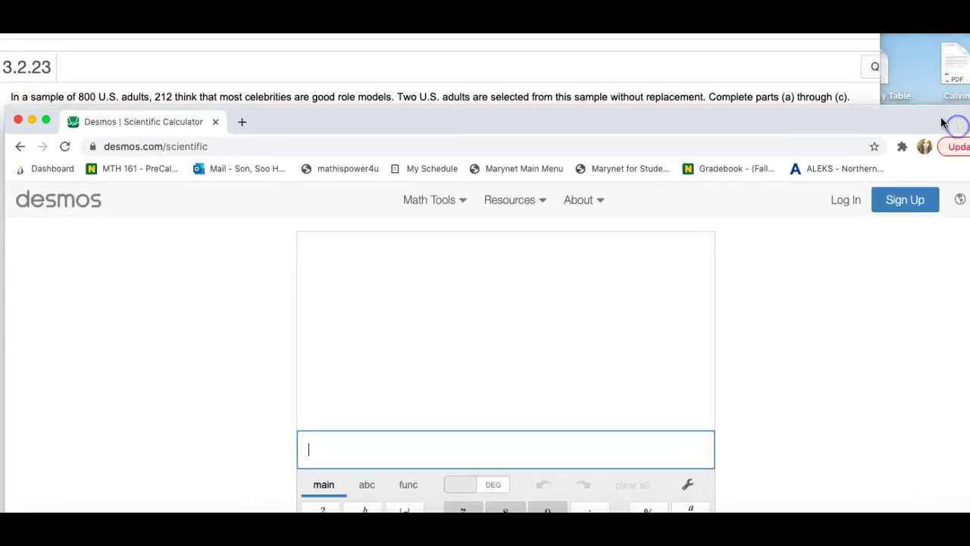
click(689, 506)
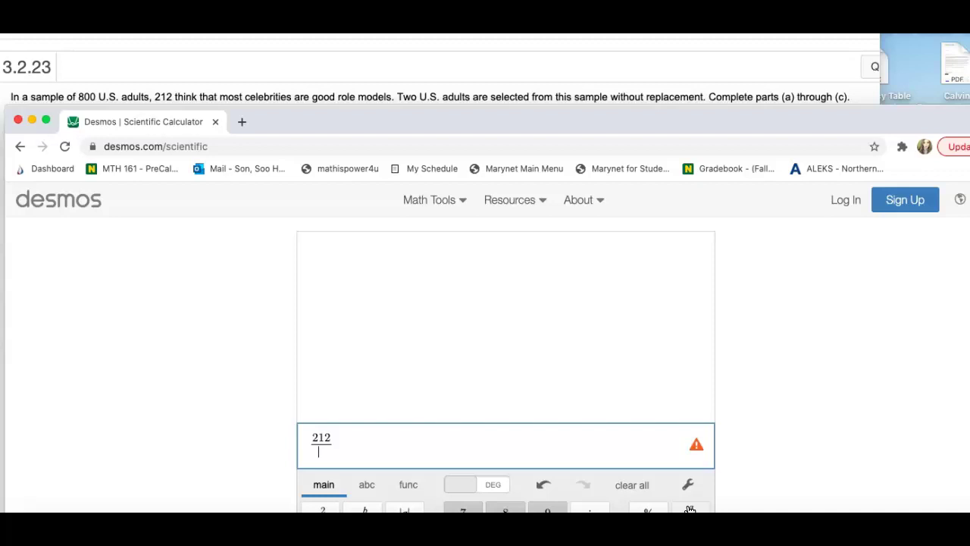
text(800)
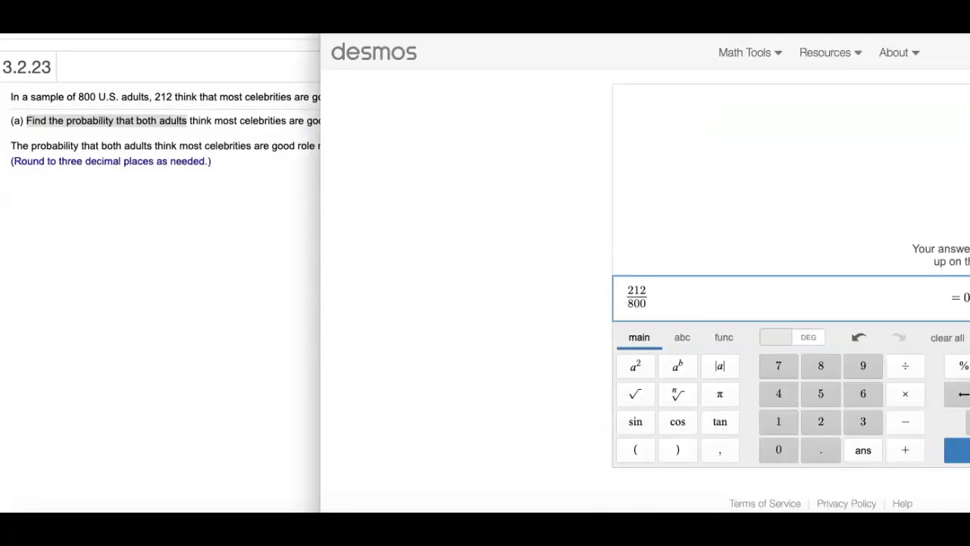
drag(321, 134, 721, 134)
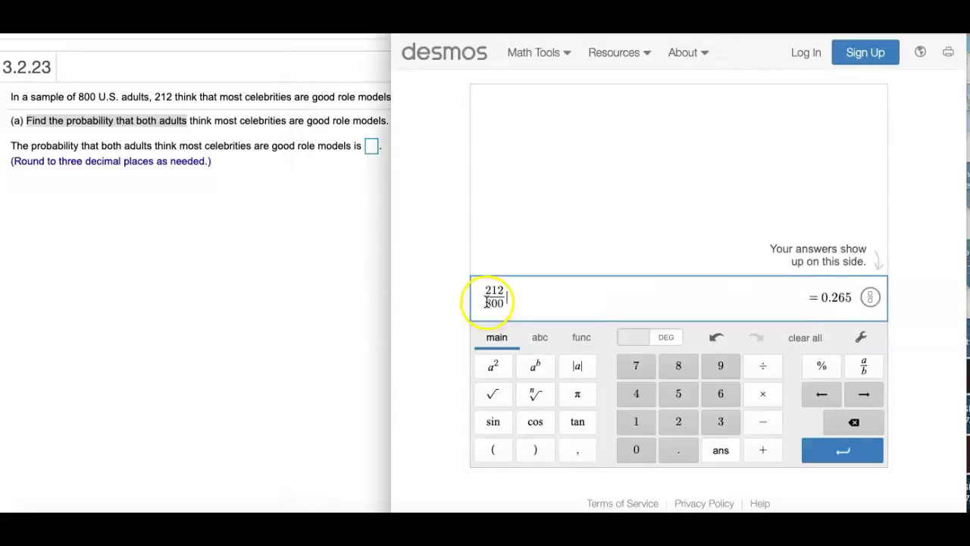
Multiply 212/800 by the fraction 211/799 in the Desmos calculator.
click(516, 292)
scroll(516, 289, up, 3)
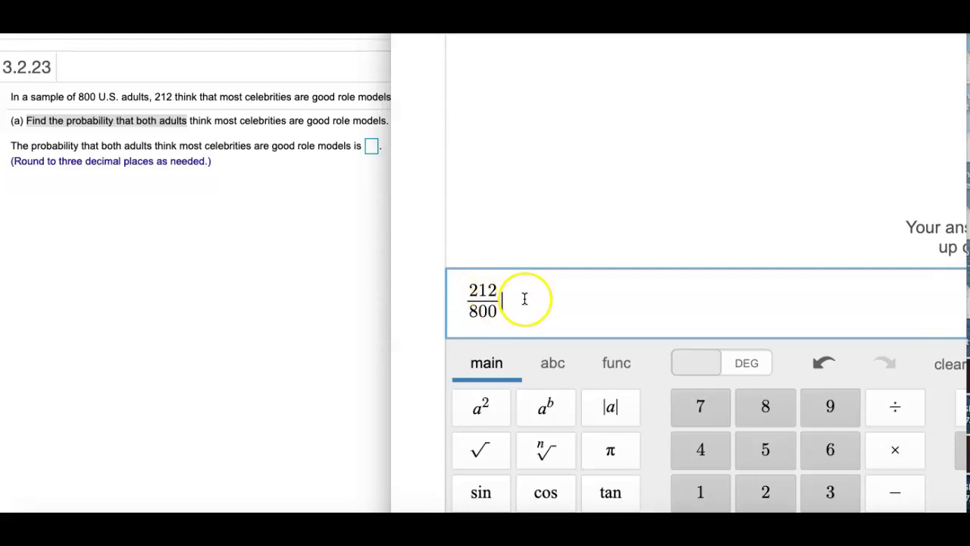
click(898, 450)
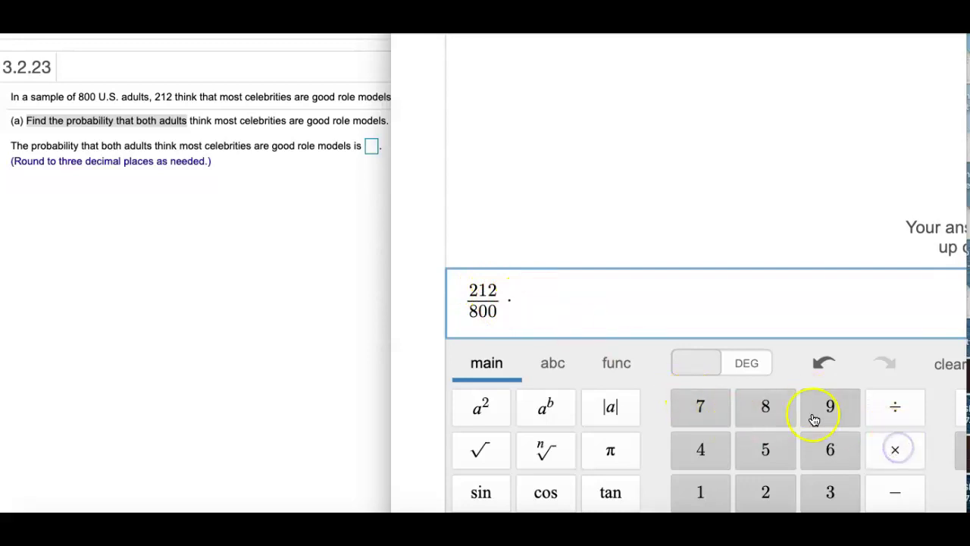
key(ctrl+minus)
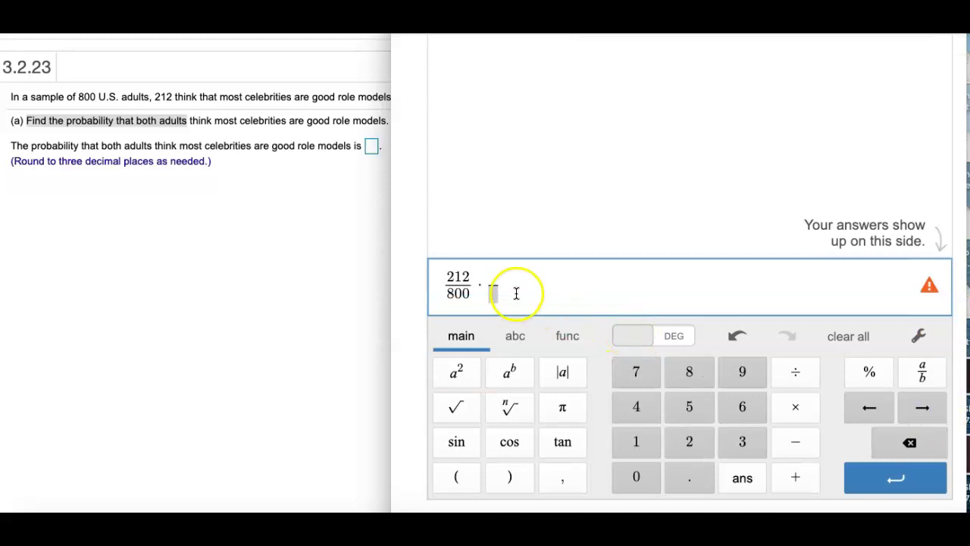
key(super+plus)
click(489, 295)
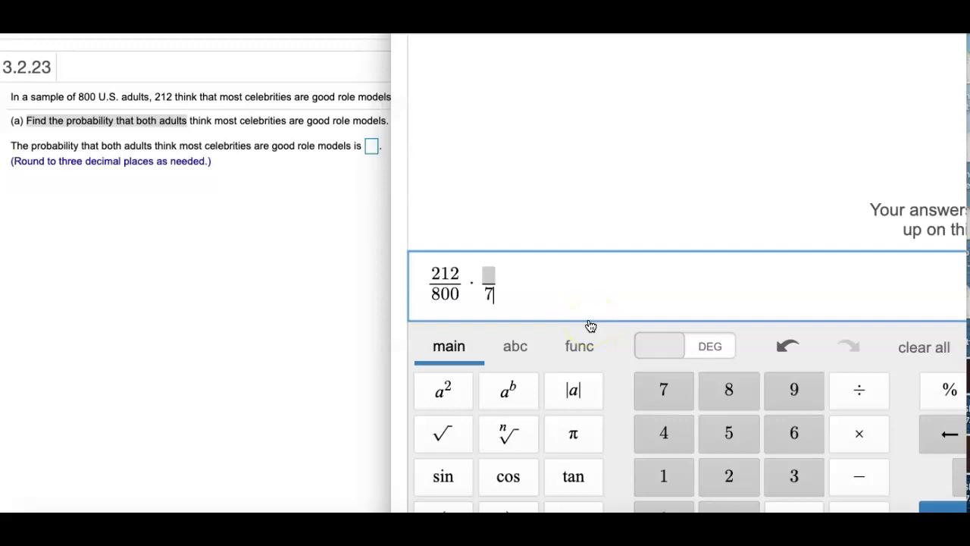
text(99)
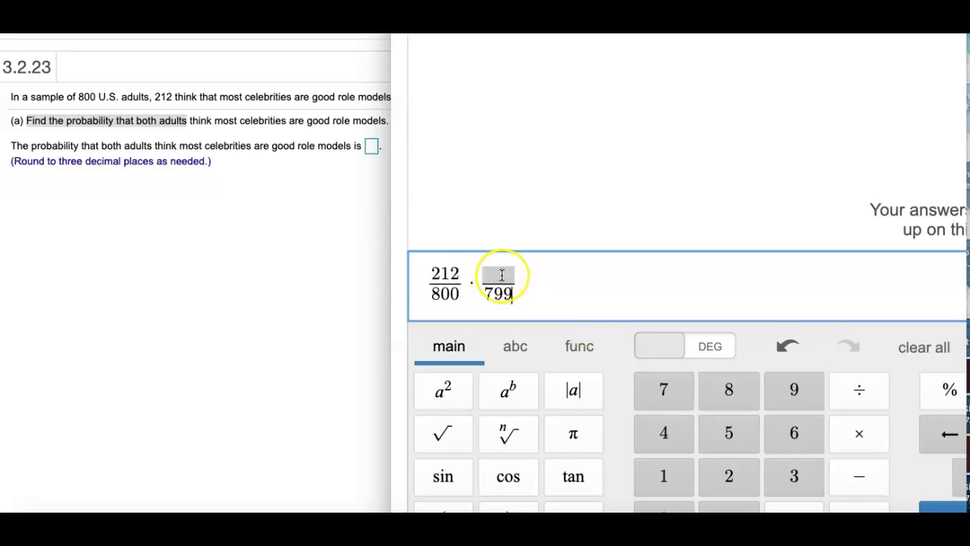
click(502, 275)
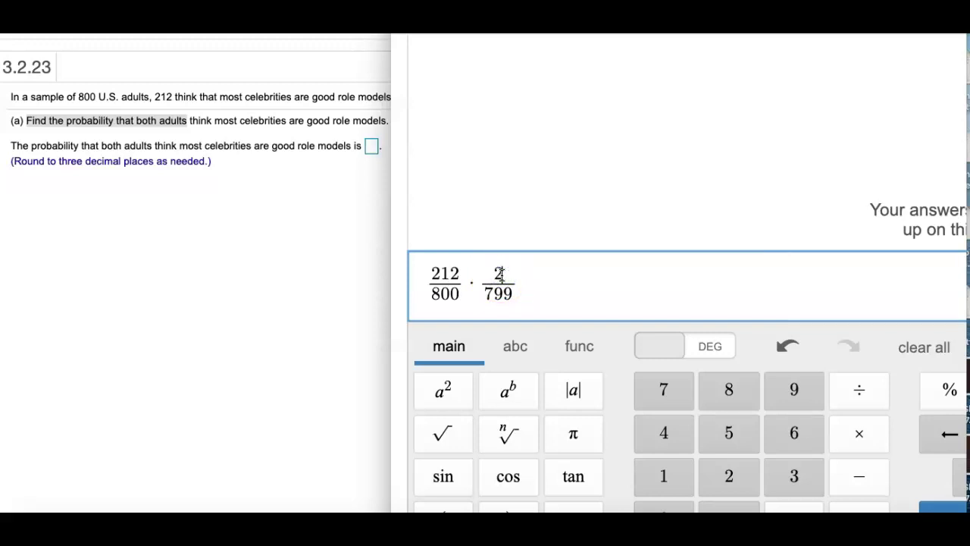
text(211)
Answer part (a) of the question with 0.070 and check the answer.
drag(867, 284, 920, 318)
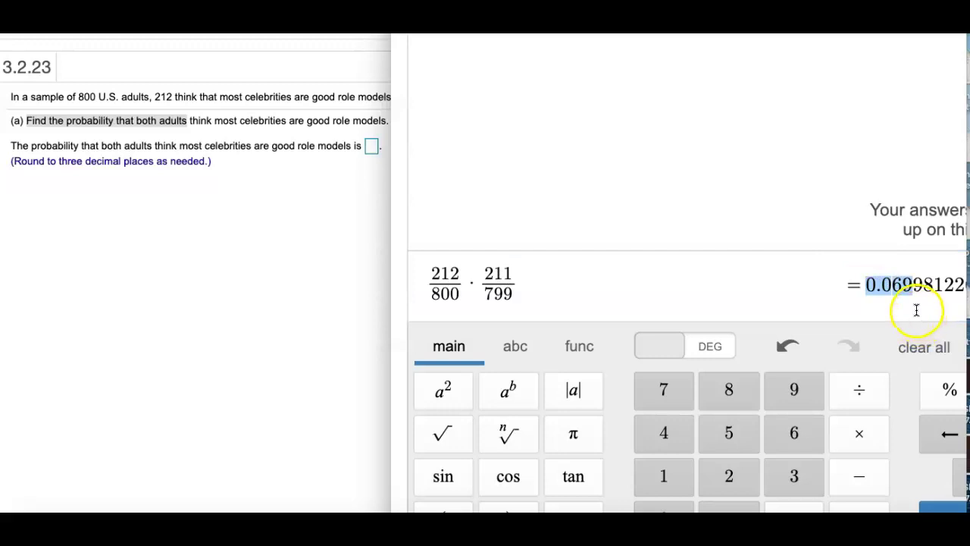
click(314, 191)
click(372, 147)
text(0)
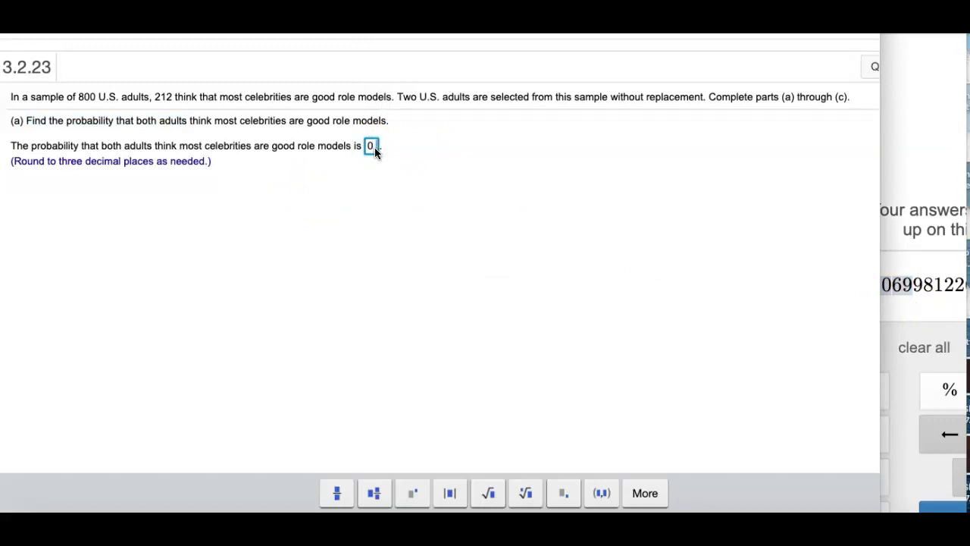
text(.070)
click(909, 293)
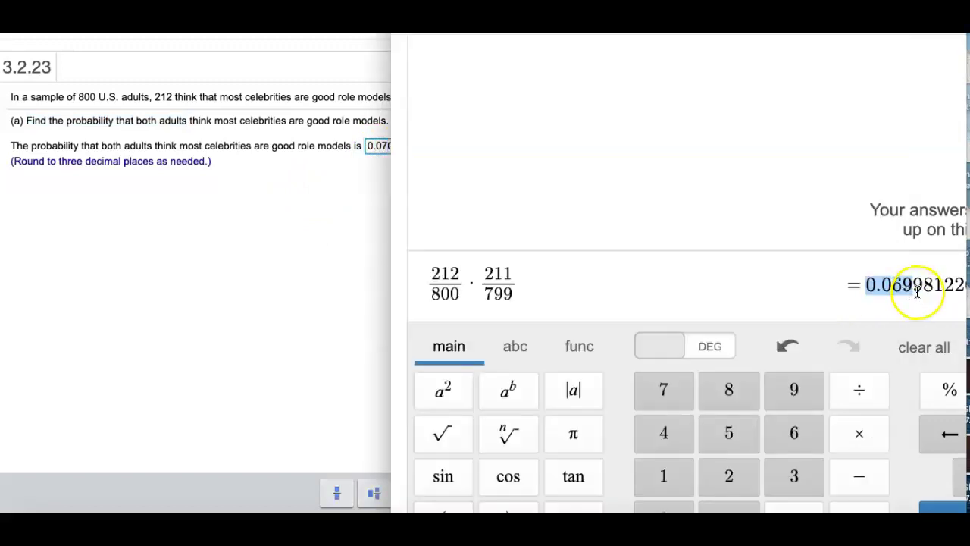
click(229, 292)
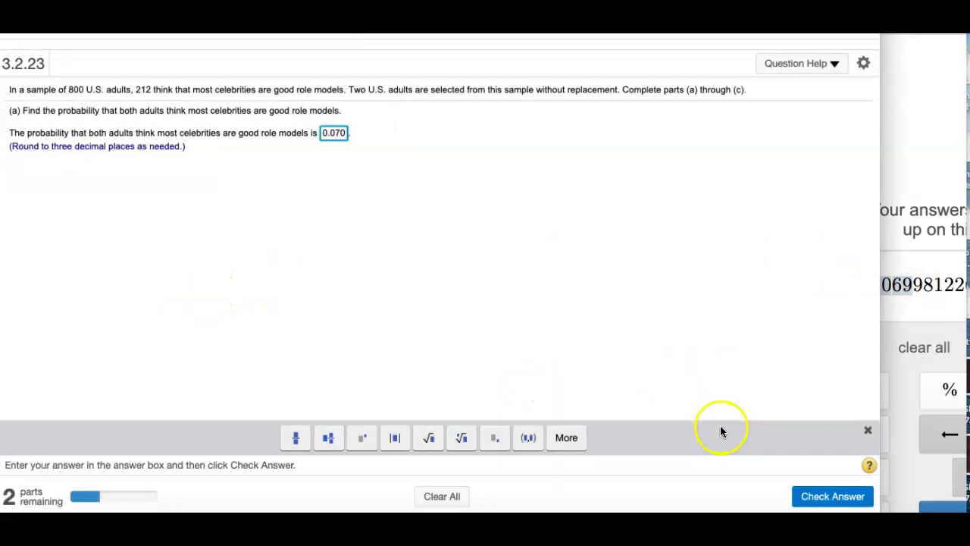
click(829, 497)
click(450, 300)
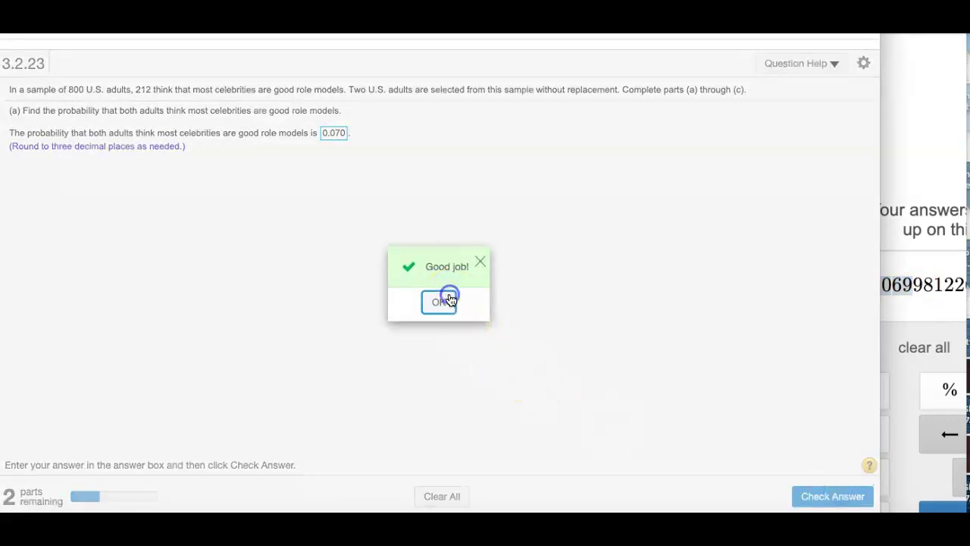
Bring part (b) of the question into view and start a new calculation line in the Desmos calculator.
scroll(199, 163, up, 4)
scroll(200, 163, left, 2)
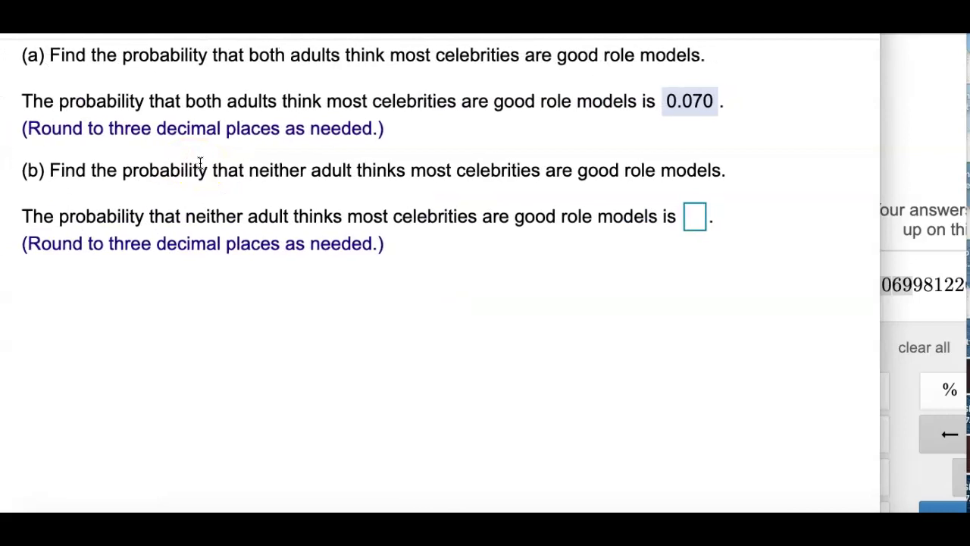
scroll(199, 163, down, 2)
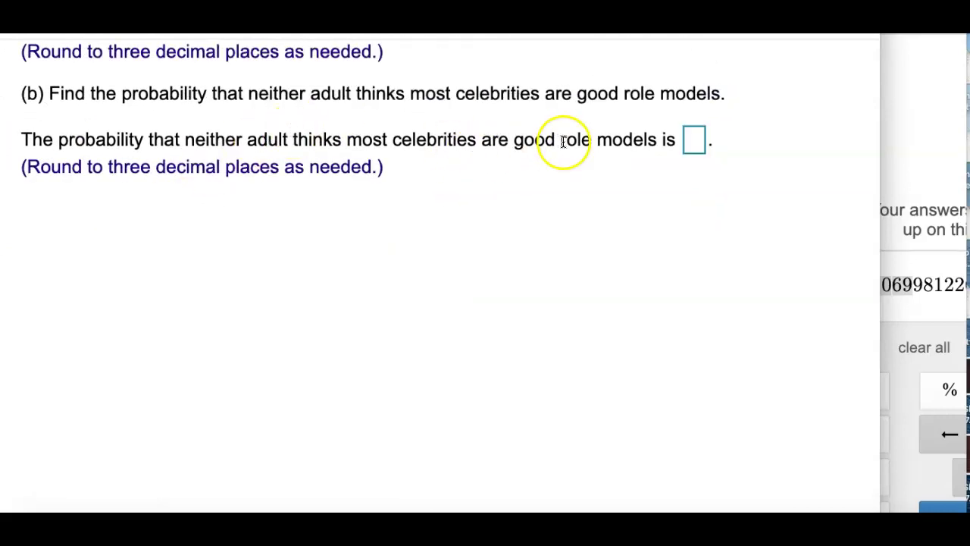
scroll(563, 141, down, 1)
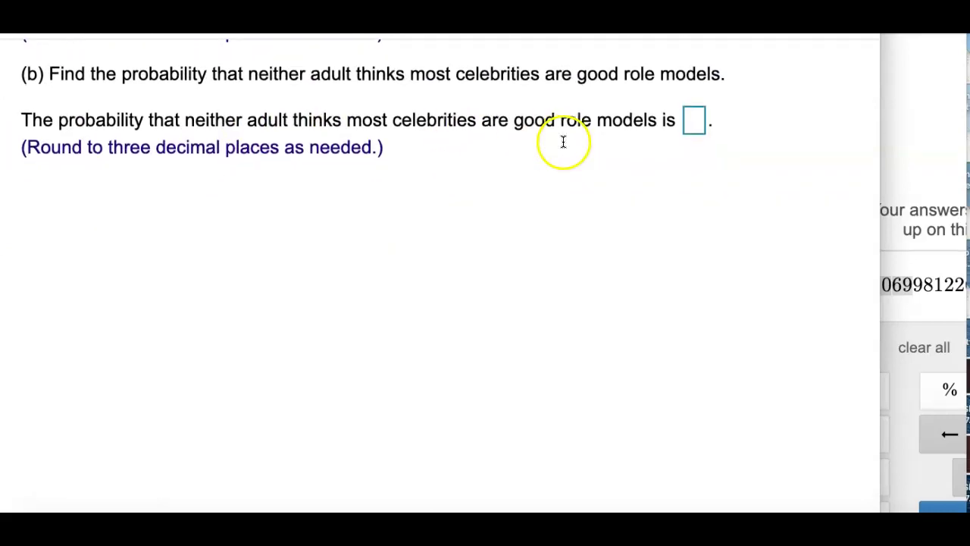
click(908, 226)
click(768, 271)
key(Return)
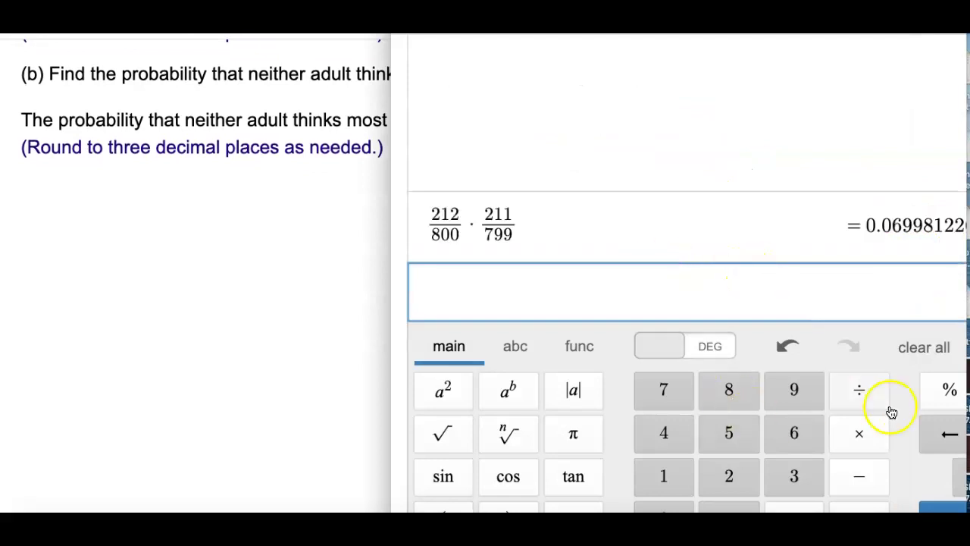
scroll(826, 372, right, 3)
click(887, 386)
scroll(887, 390, left, 3)
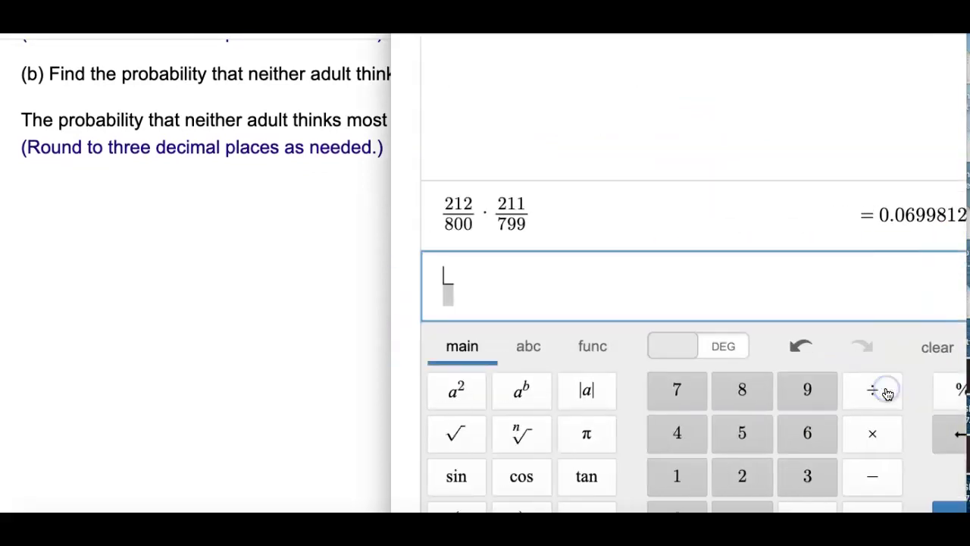
click(645, 325)
click(602, 281)
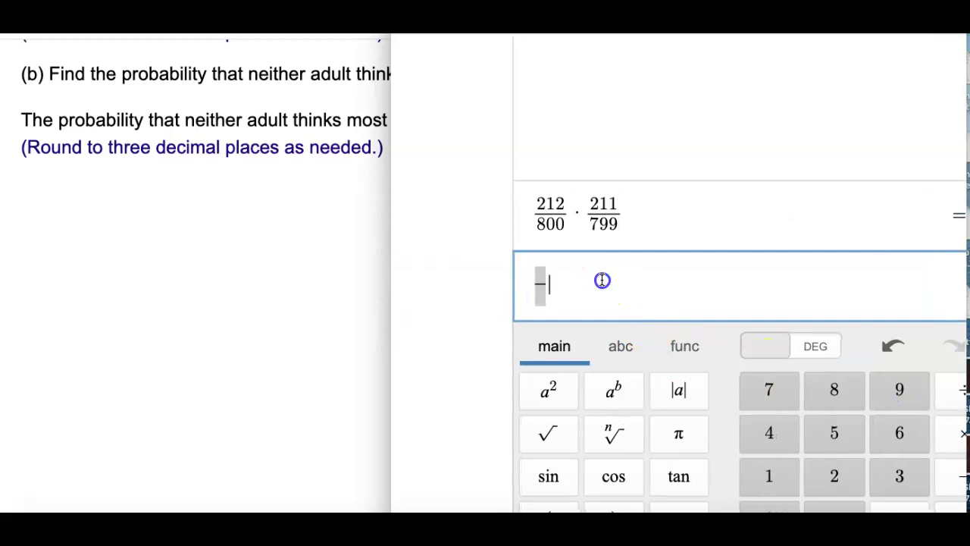
key(BackSpace)
Calculate 800 − 212 in the Desmos calculator and highlight its result.
text(800-212)
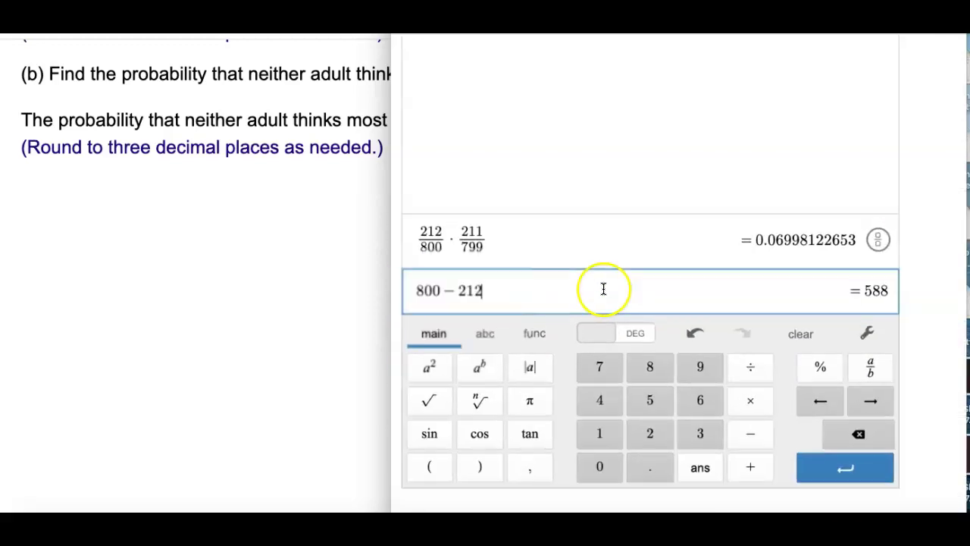
key(Return)
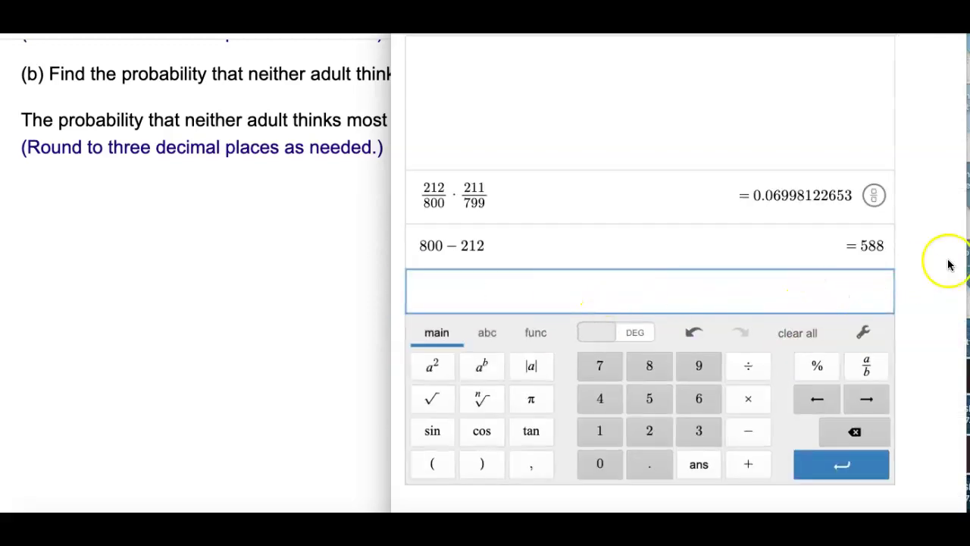
double_click(873, 245)
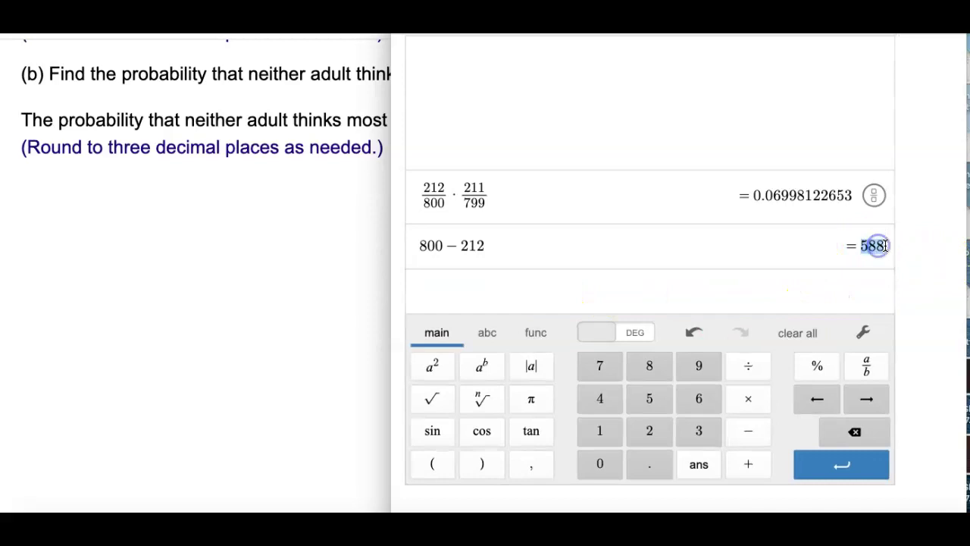
Multiply the fraction 588/800 by 587/799 on a new line of the Desmos calculator.
click(737, 294)
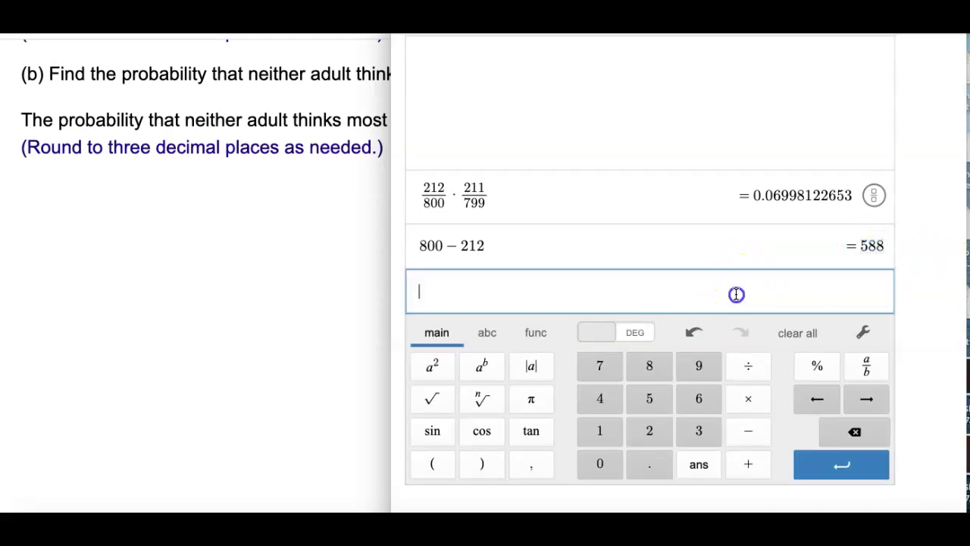
click(854, 372)
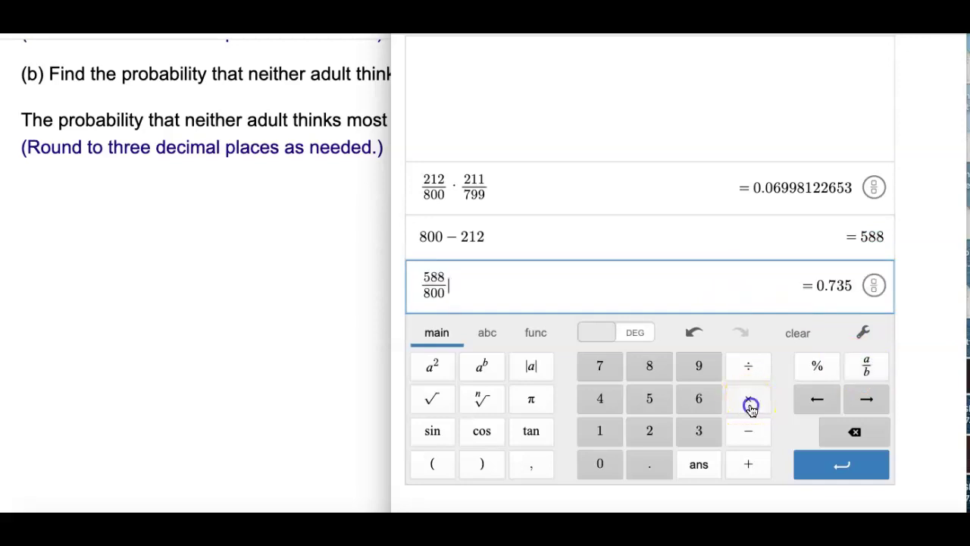
click(749, 404)
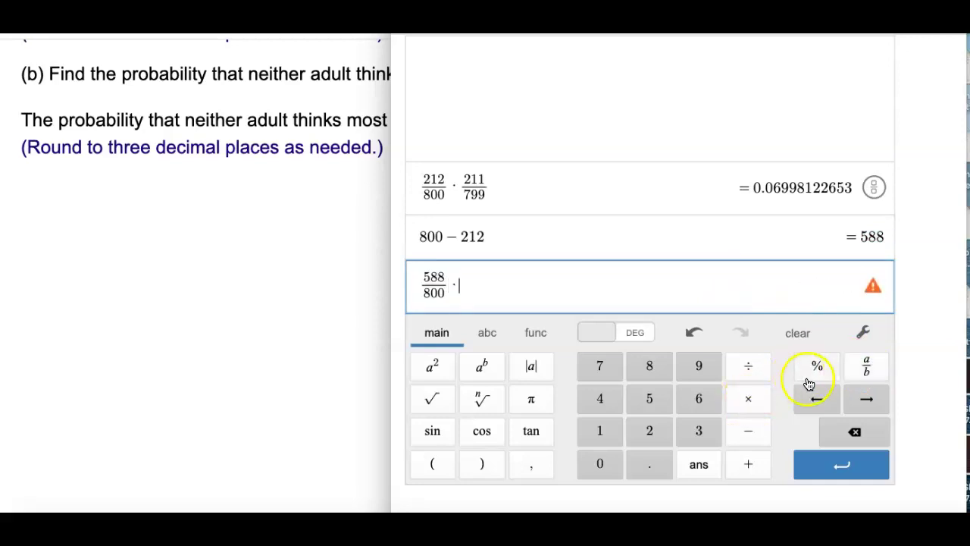
click(868, 368)
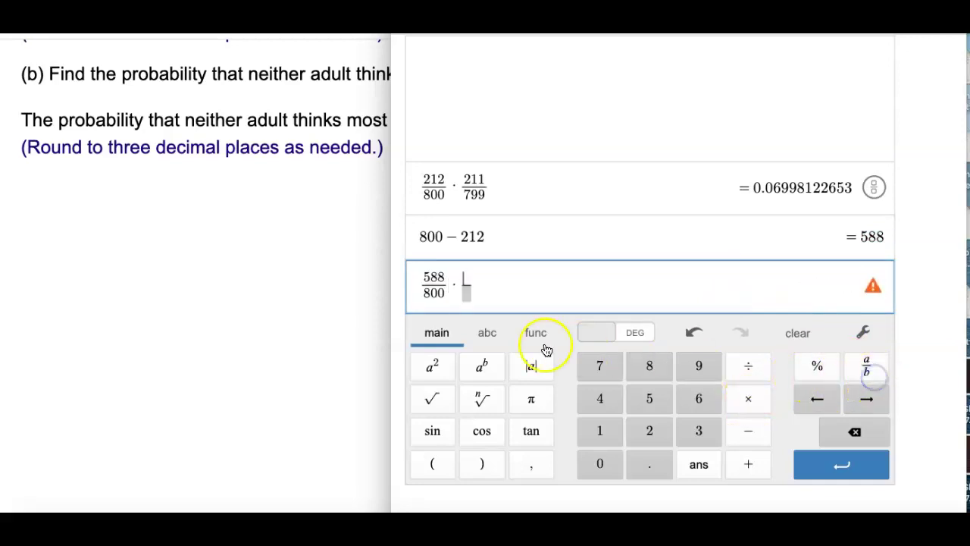
click(464, 296)
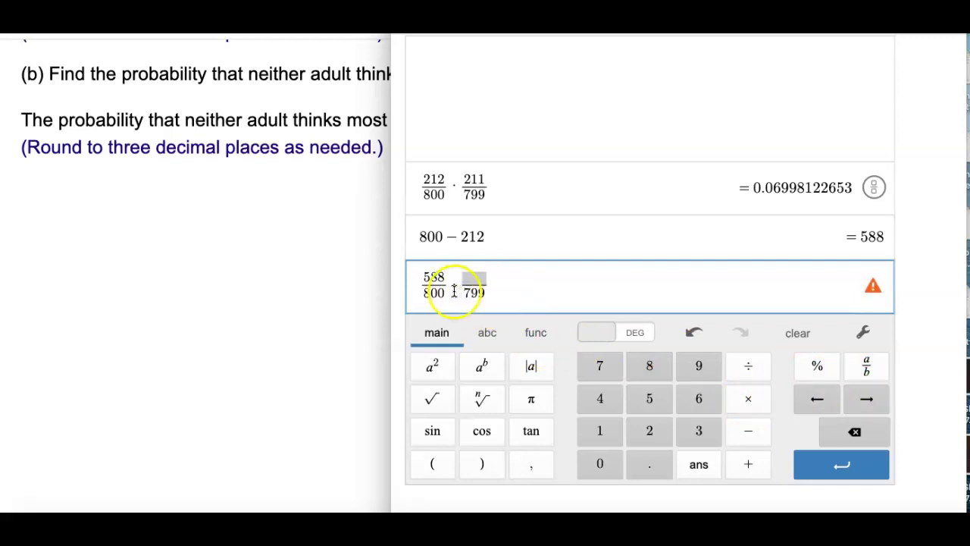
click(471, 276)
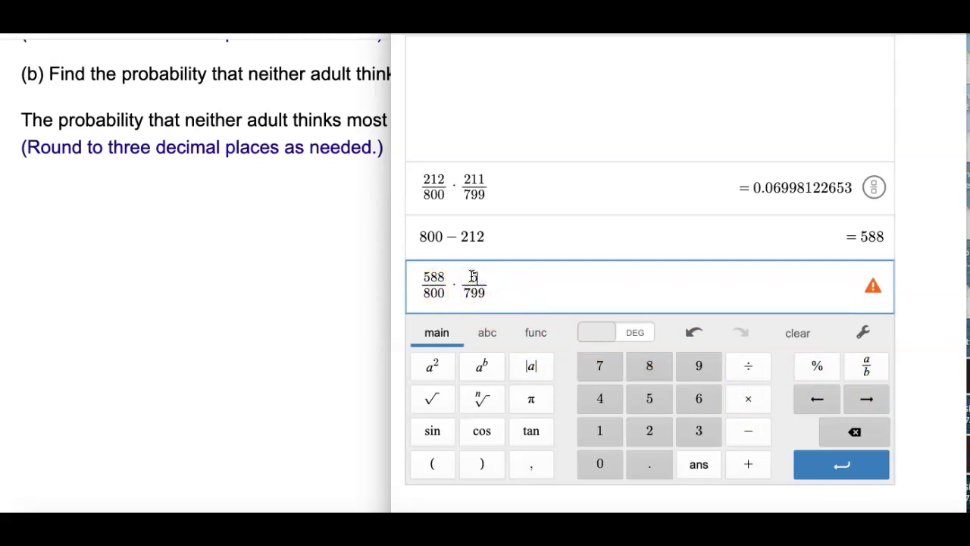
text(587)
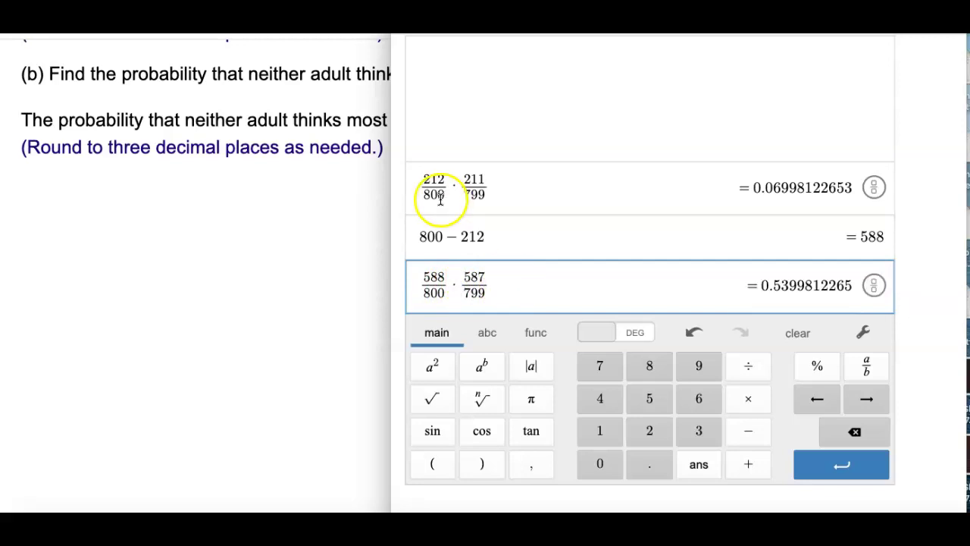
Return to the question and highlight "without replacement" in the problem statement.
click(353, 192)
scroll(508, 175, up, 3)
scroll(508, 175, down, 1)
scroll(507, 169, right, 5)
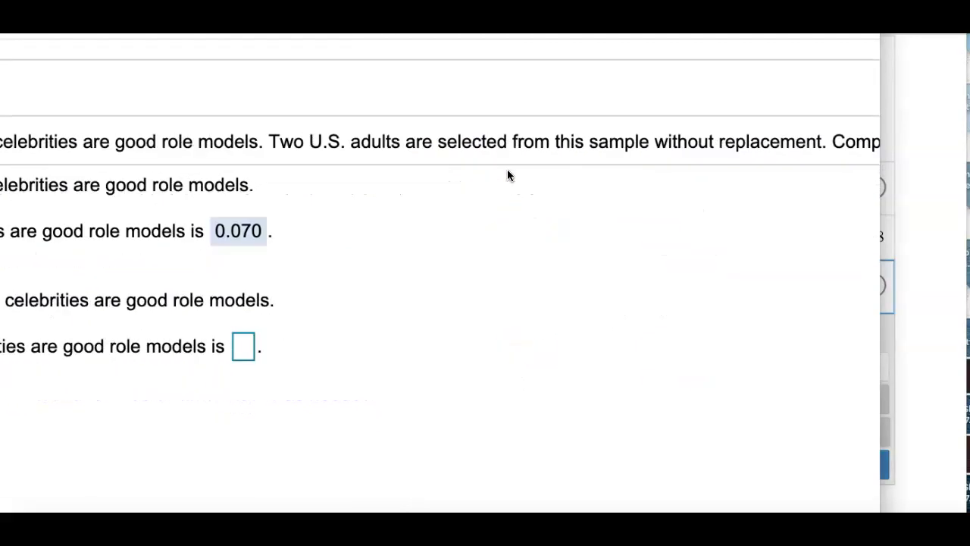
drag(656, 141, 839, 145)
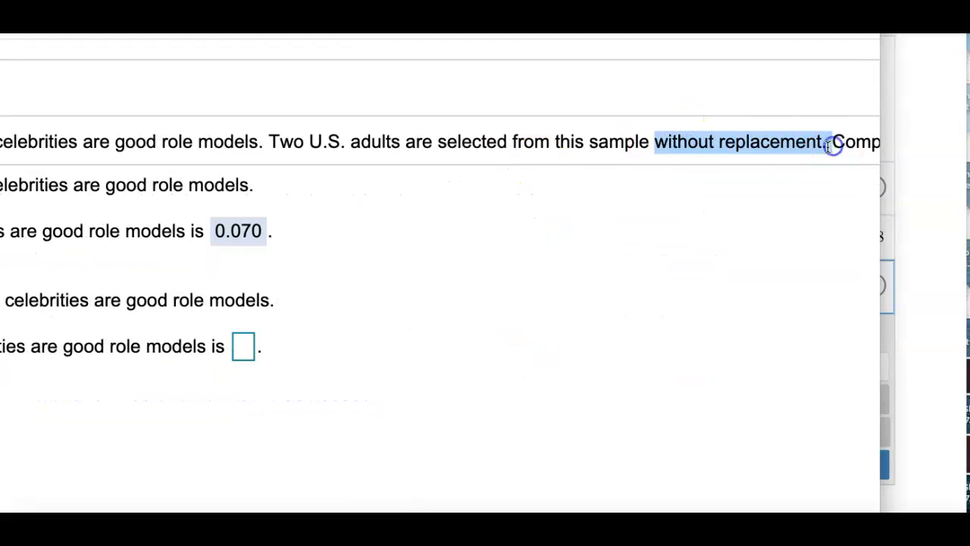
click(650, 184)
scroll(649, 184, left, 6)
scroll(649, 184, down, 1)
scroll(649, 184, right, 1)
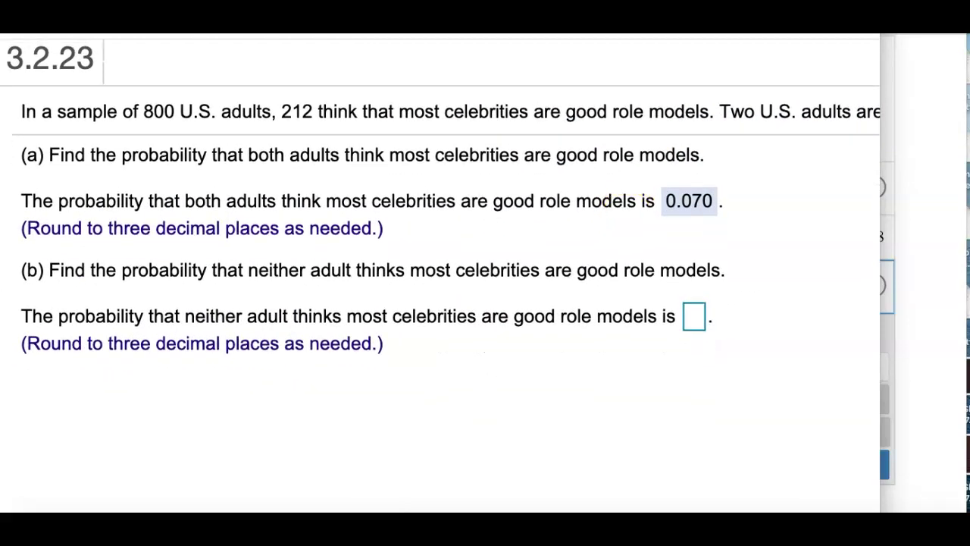
Highlight the leading decimals of the last product in Desmos, answer part (b) with 0.540 and check the answer.
click(926, 264)
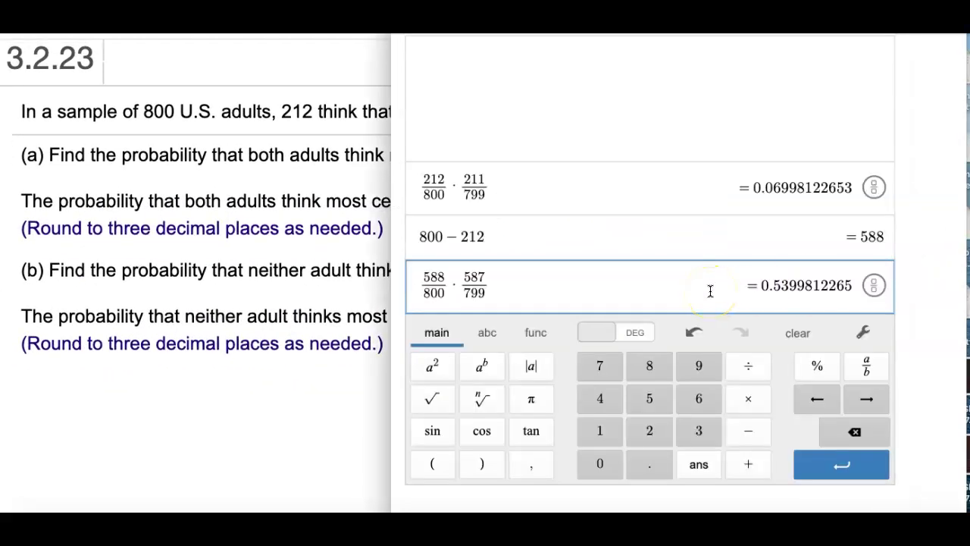
key(Return)
click(769, 242)
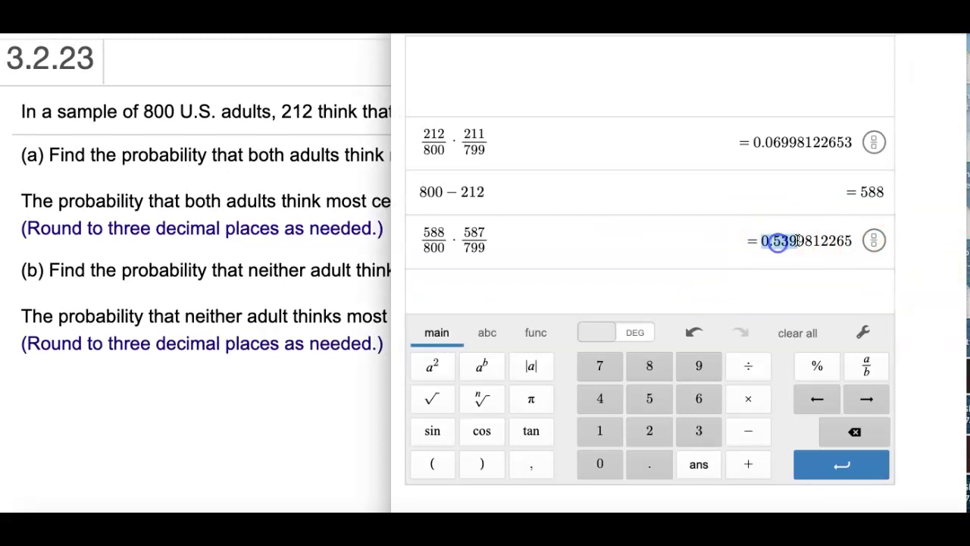
drag(798, 240, 805, 240)
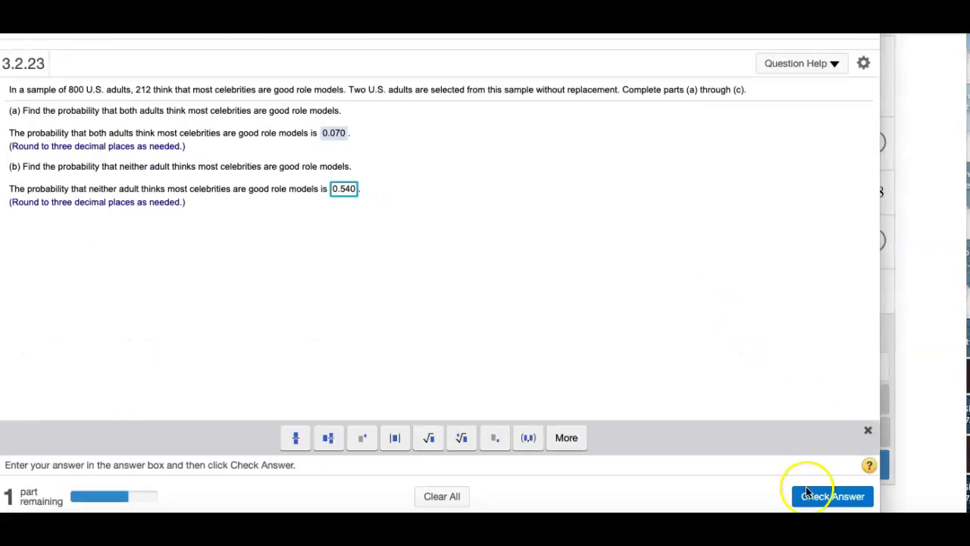
click(816, 488)
click(440, 303)
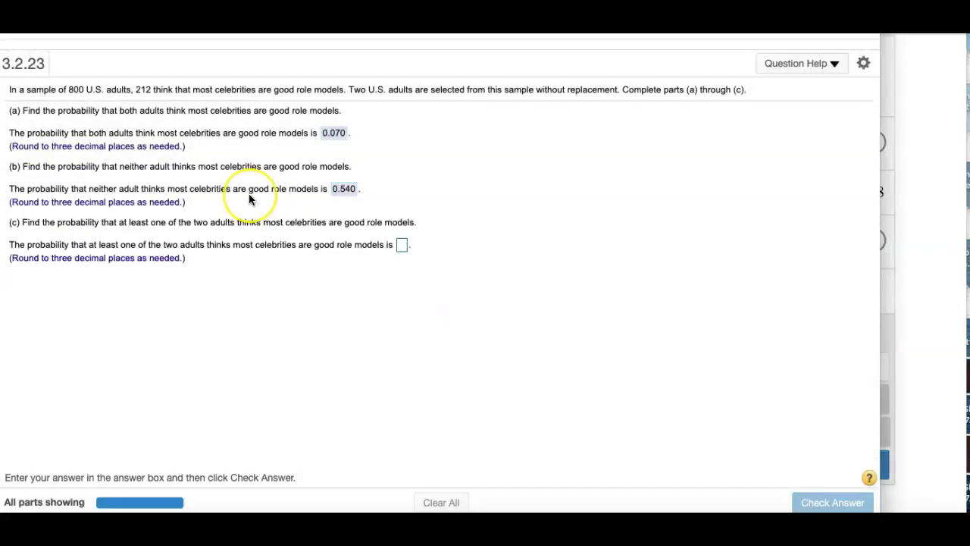
Subtract the copied part (b) result, 0.5399812265, from 1 on a new line of the Desmos calculator.
scroll(250, 200, up, 5)
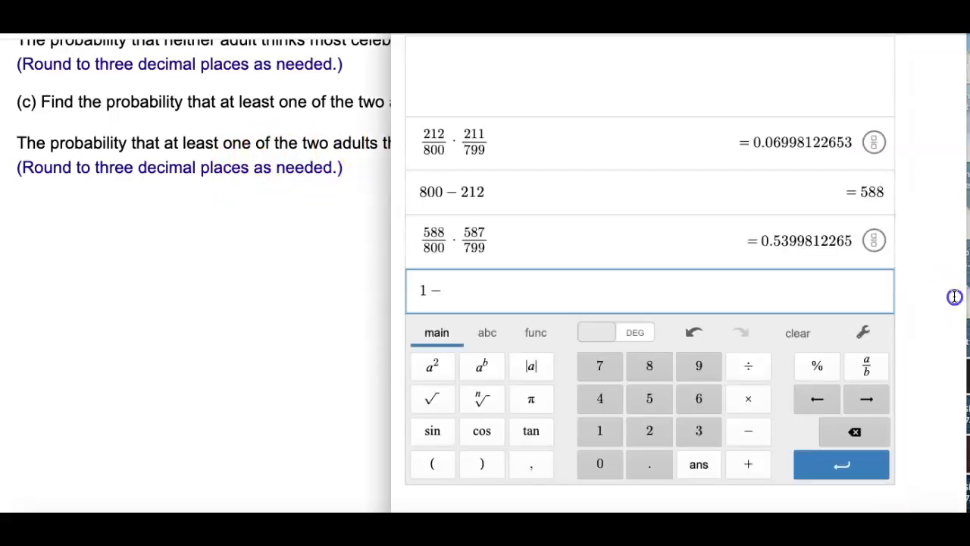
click(765, 240)
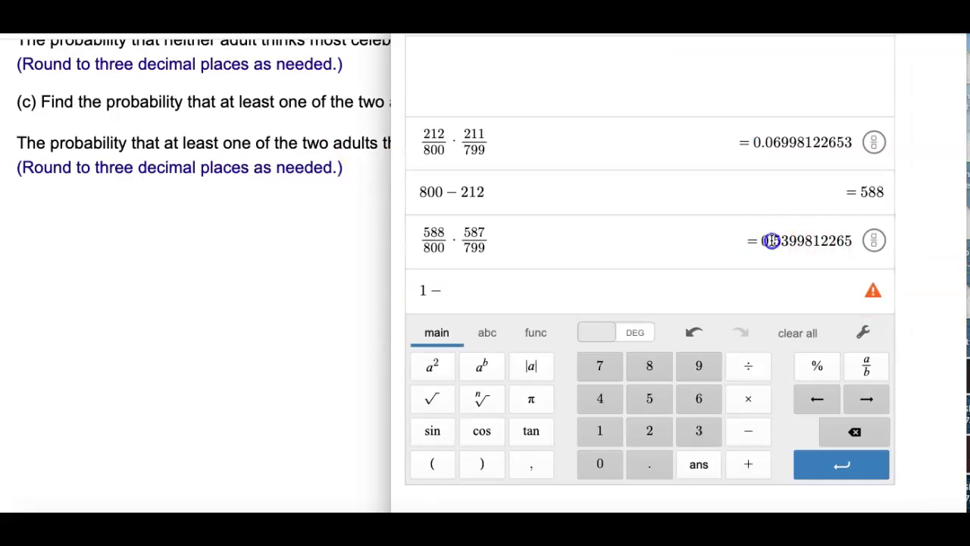
drag(771, 240, 877, 239)
key(ctrl+c)
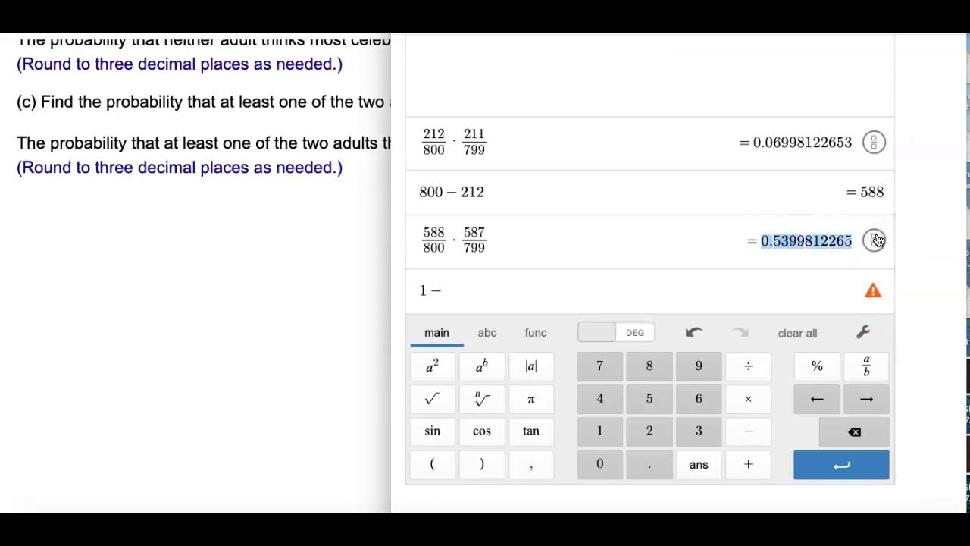
click(753, 281)
key(ctrl+v)
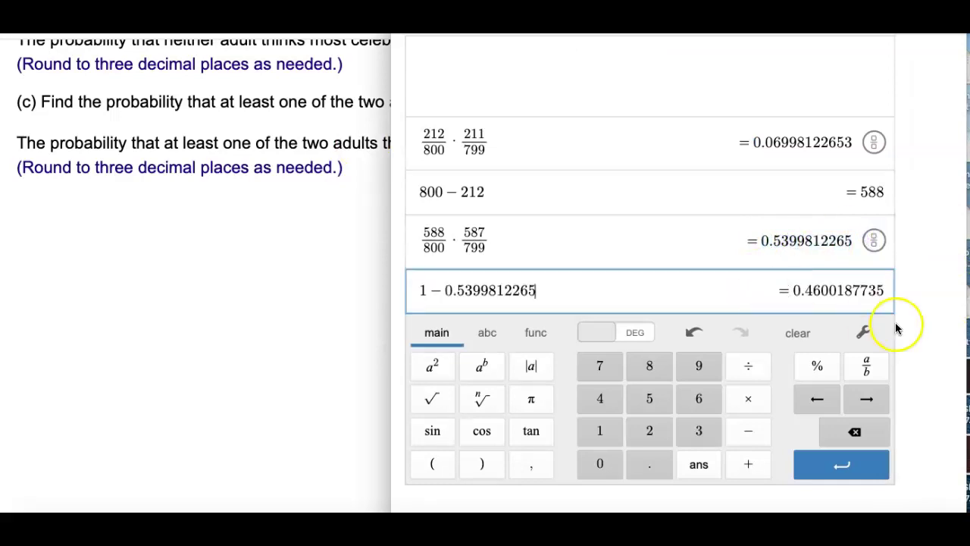
Answer part (c) of the question with 0.460 and check the answer.
click(265, 297)
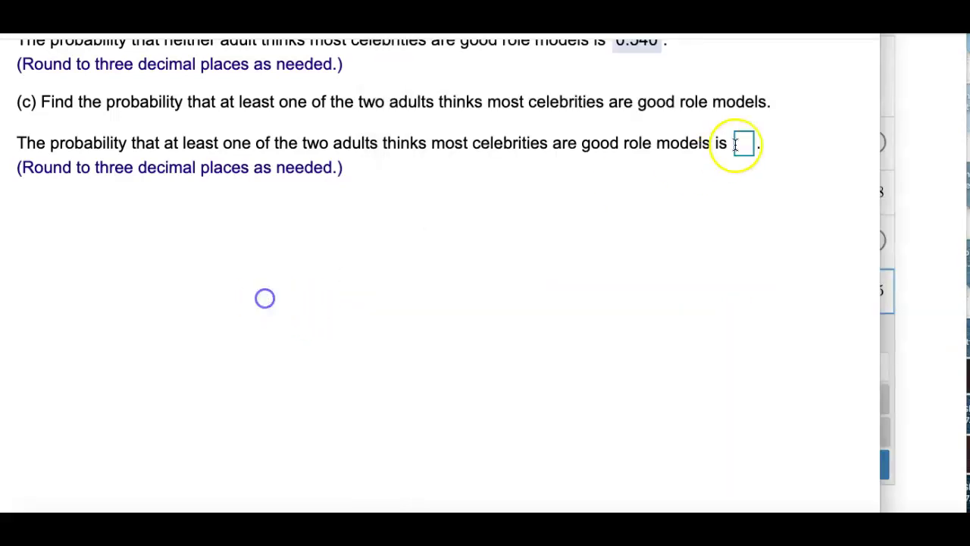
click(736, 144)
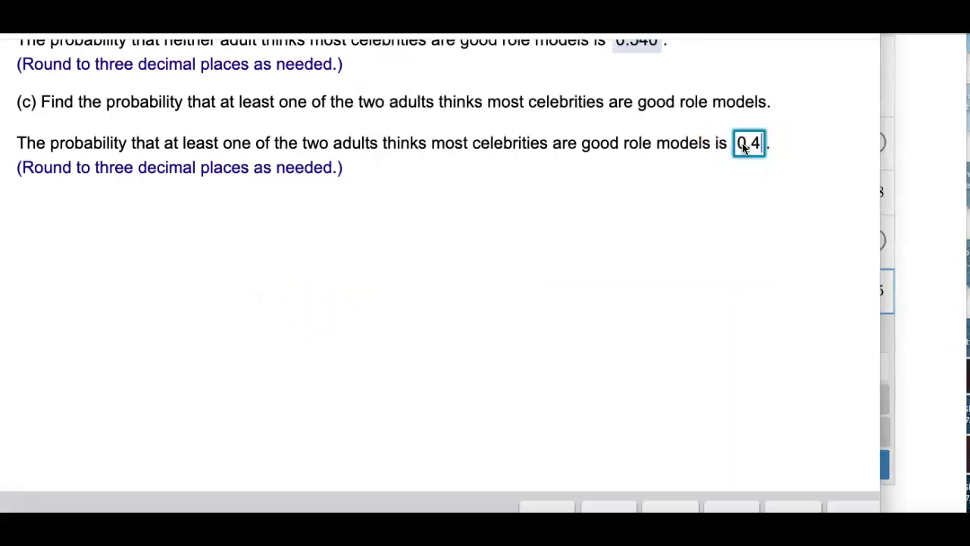
text(0.460)
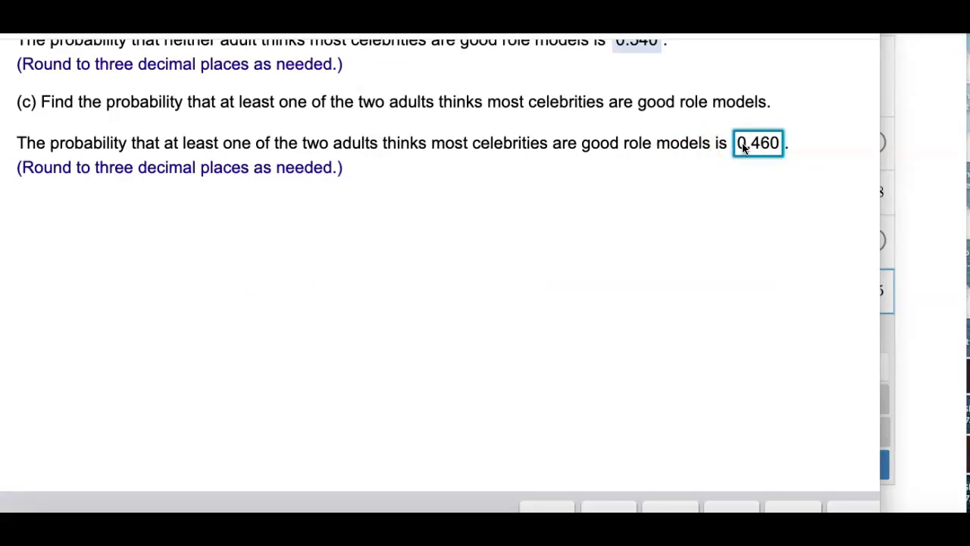
scroll(742, 148, down, 3)
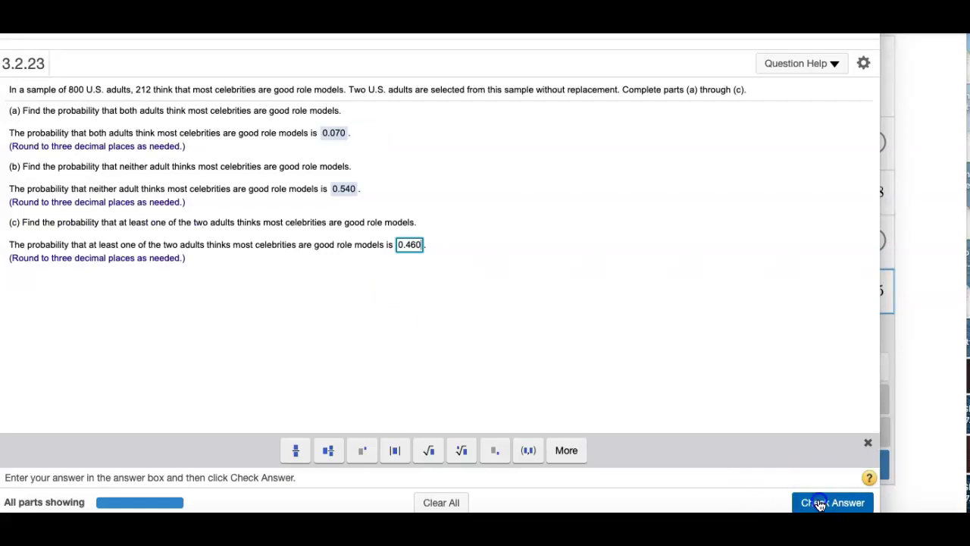
click(819, 504)
click(442, 304)
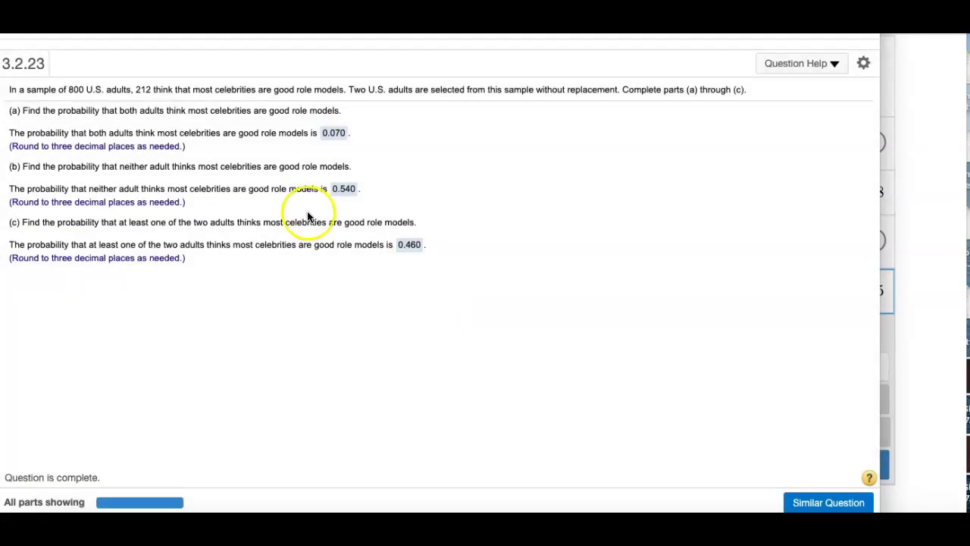
scroll(258, 201, up, 5)
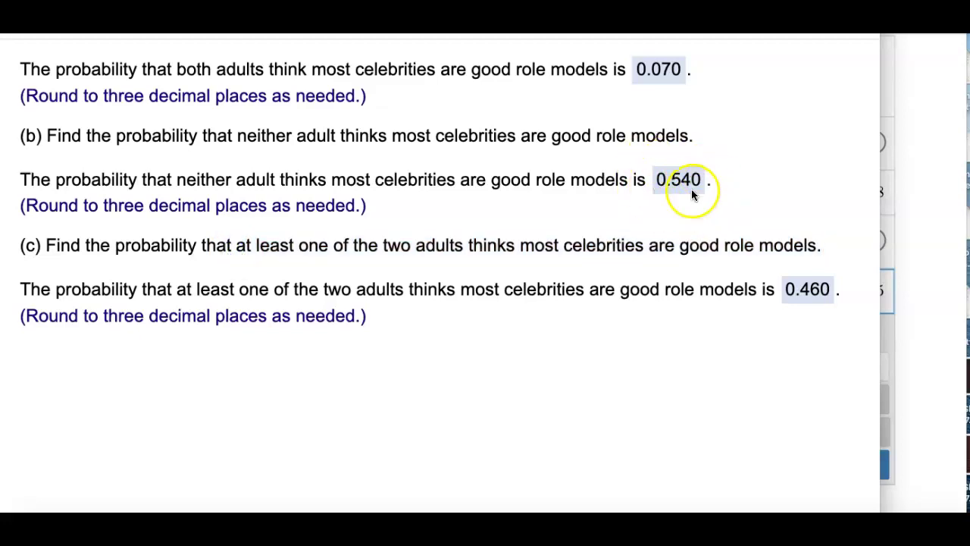
scroll(779, 288, up, 5)
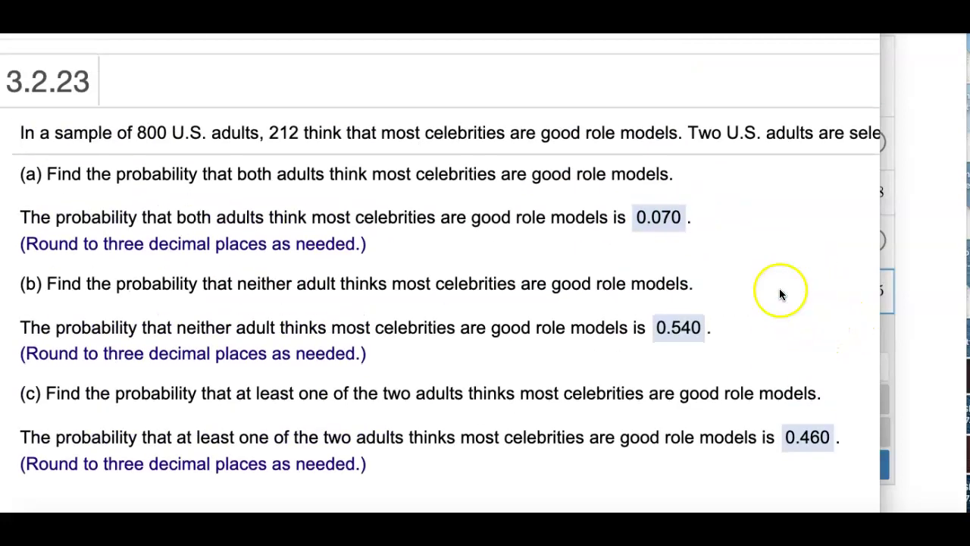